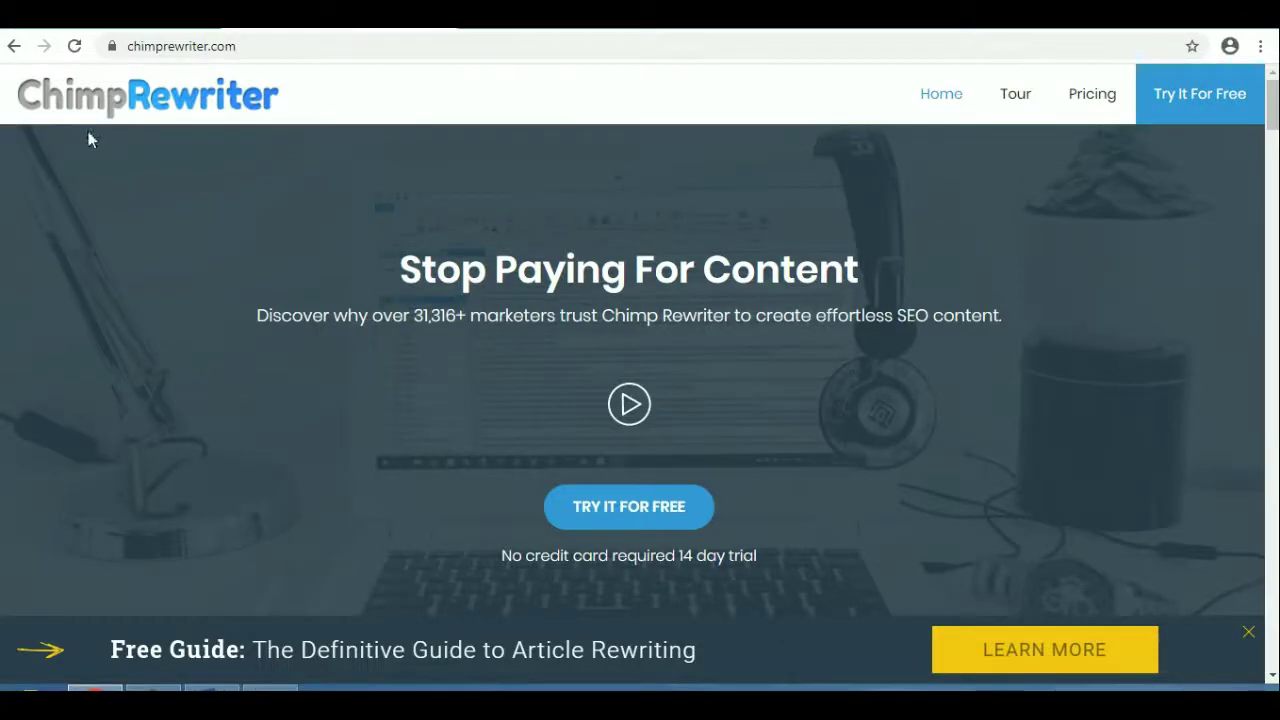
Step: Scroll through the heart-disease article in Word to read it
scroll(183, 249, "down", 2)
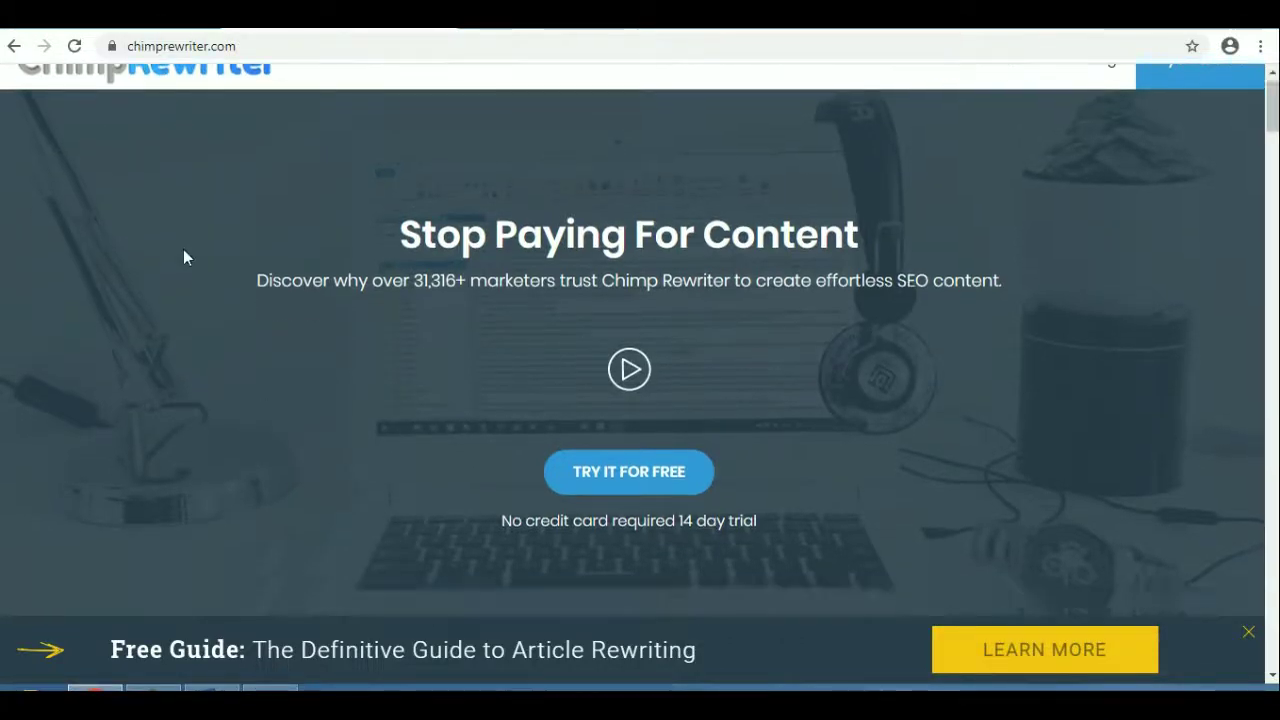
scroll(183, 249, "down", 3)
scroll(183, 249, "down", 2)
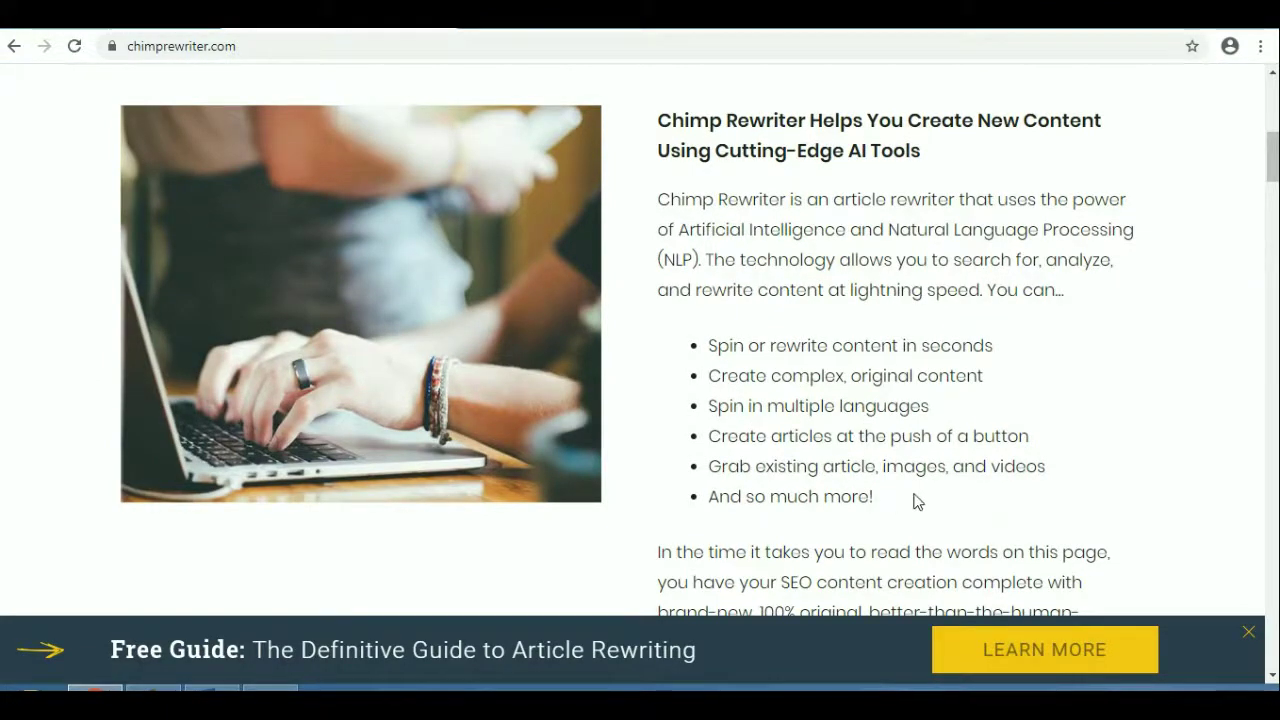
scroll(895, 465, "down", 3)
scroll(895, 463, "down", 3)
scroll(880, 456, "down", 2)
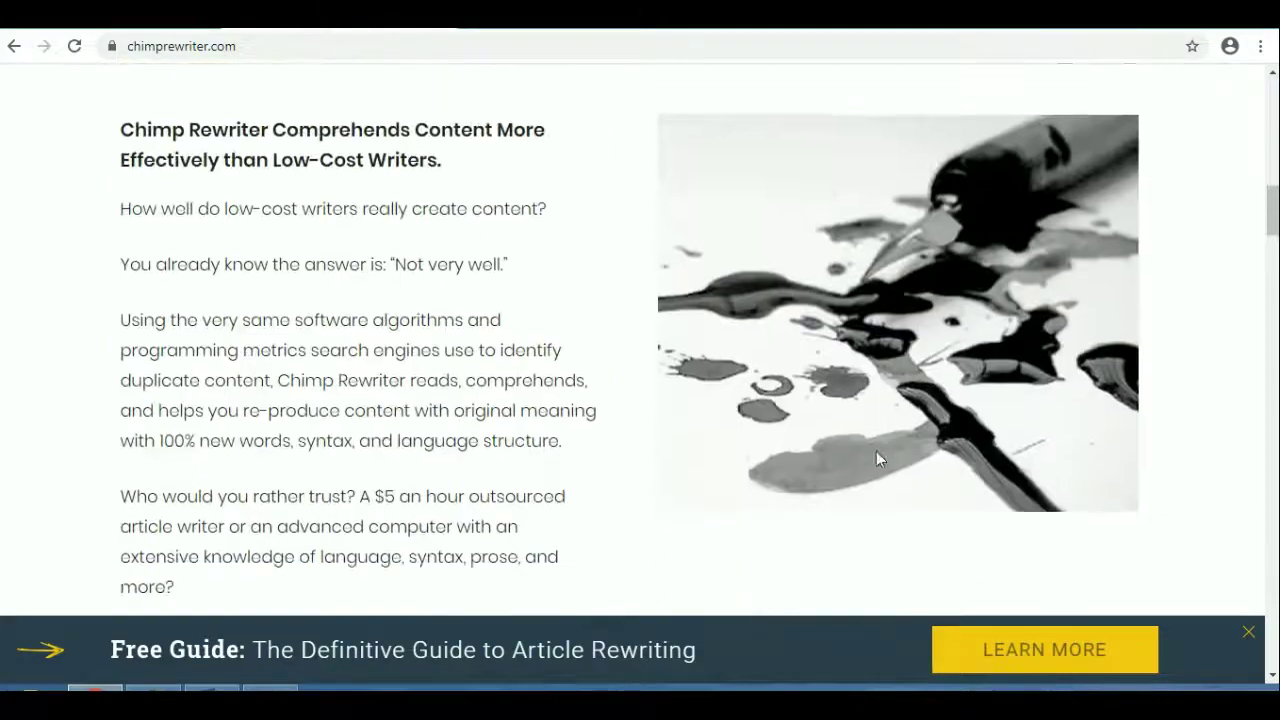
scroll(877, 457, "down", 3)
scroll(877, 457, "down", 1)
scroll(876, 452, "down", 1)
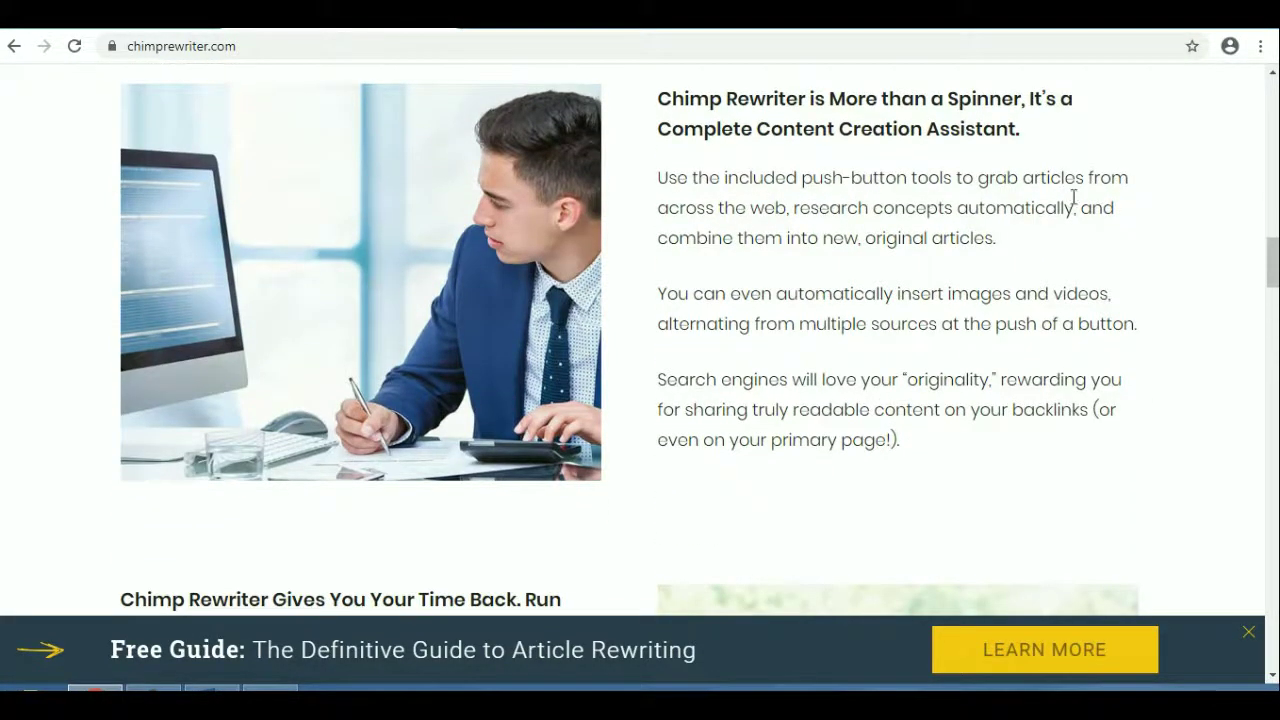
scroll(843, 286, "down", 1)
scroll(797, 294, "down", 1)
scroll(797, 294, "down", 1)
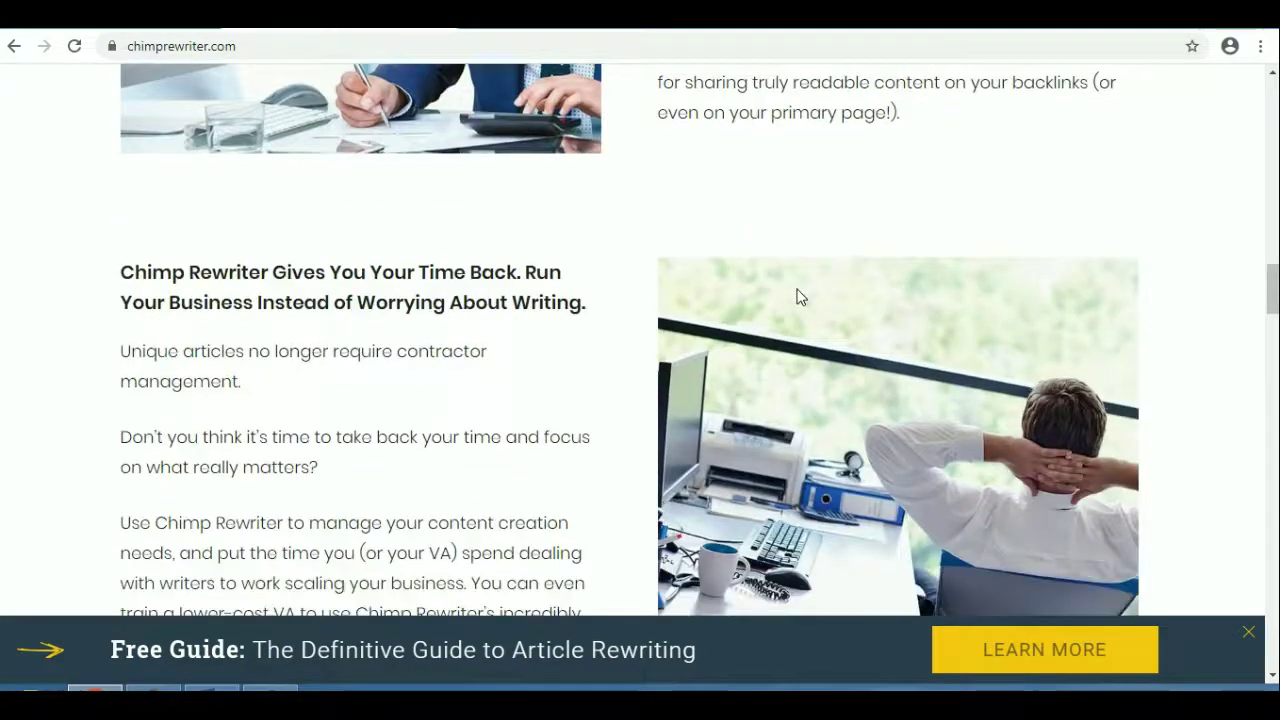
scroll(797, 295, "down", 2)
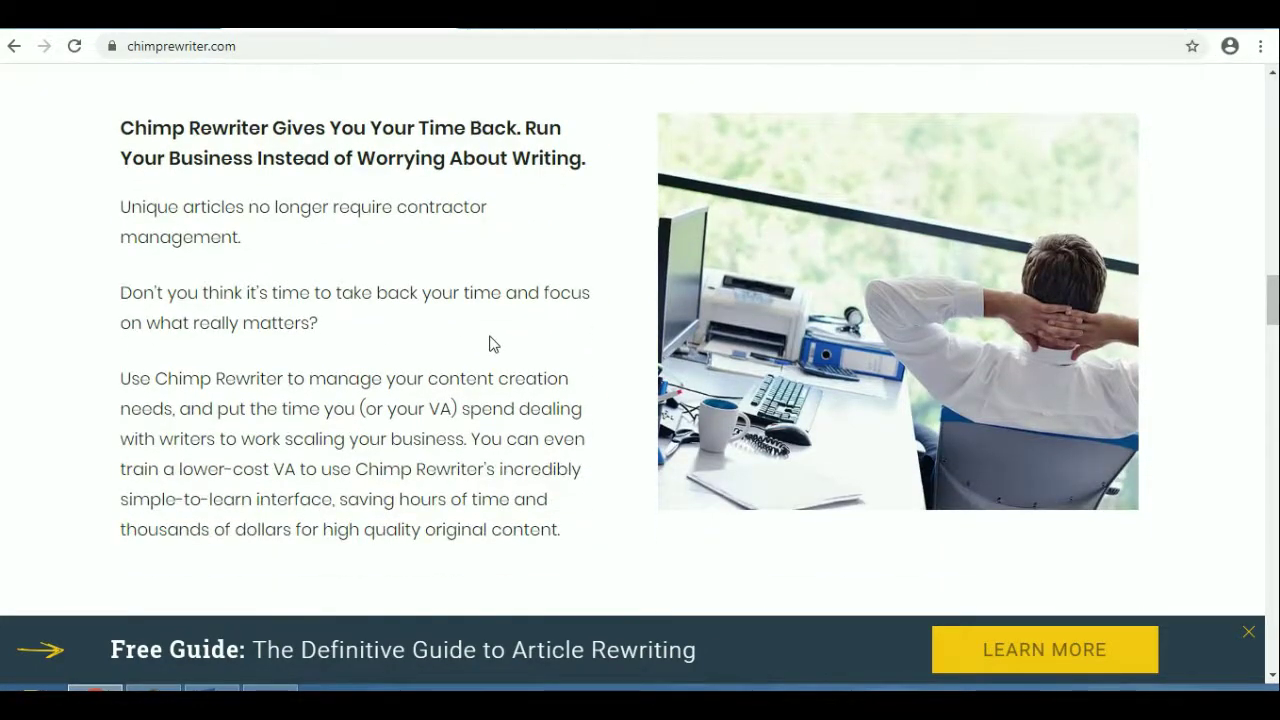
scroll(492, 343, "down", 1)
scroll(492, 343, "down", 3)
scroll(492, 343, "down", 2)
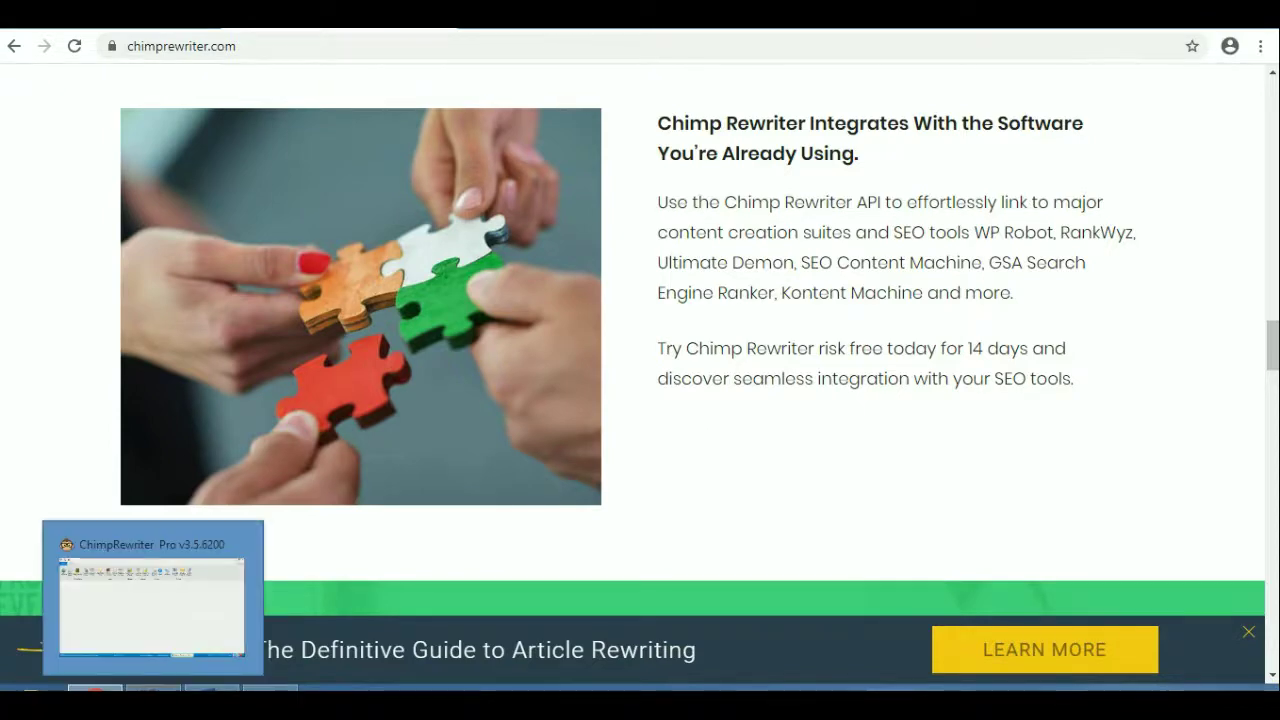
Step: Copy the entire heart-disease article from Word, then return to Chimp Rewriter
left_click(153, 688)
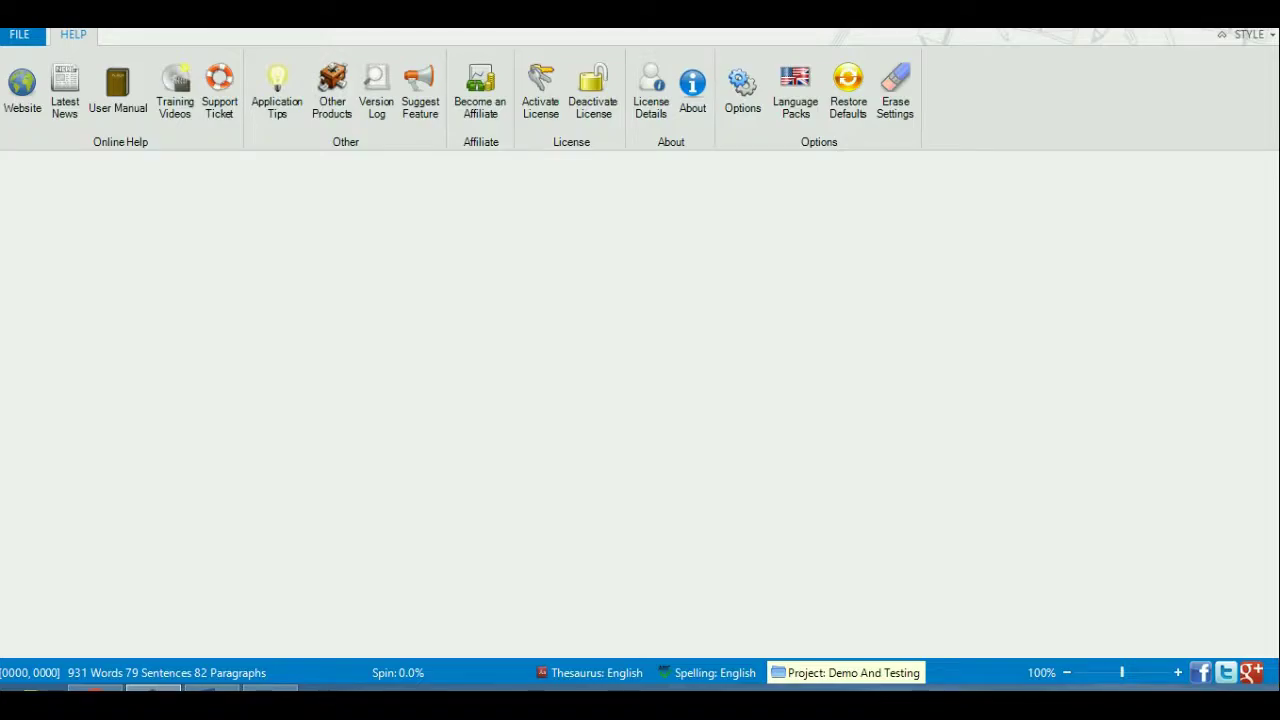
key("alt+Tab")
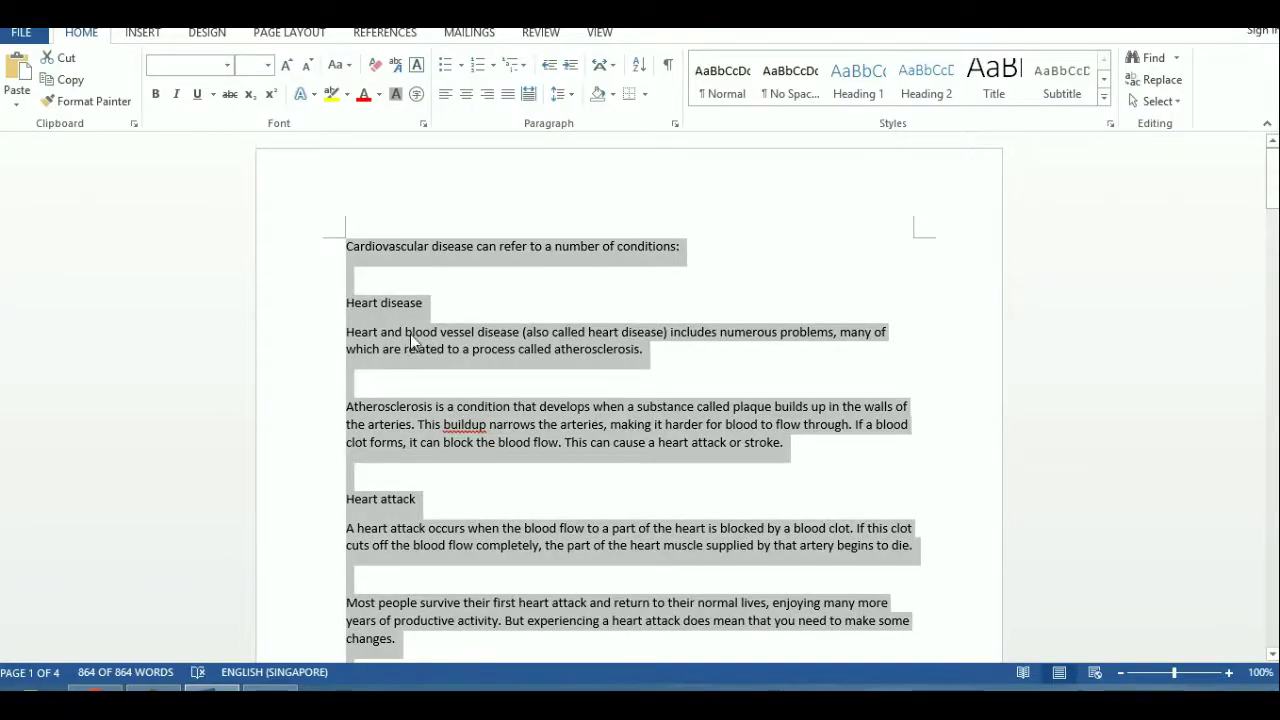
left_click(447, 349)
key("ctrl+a")
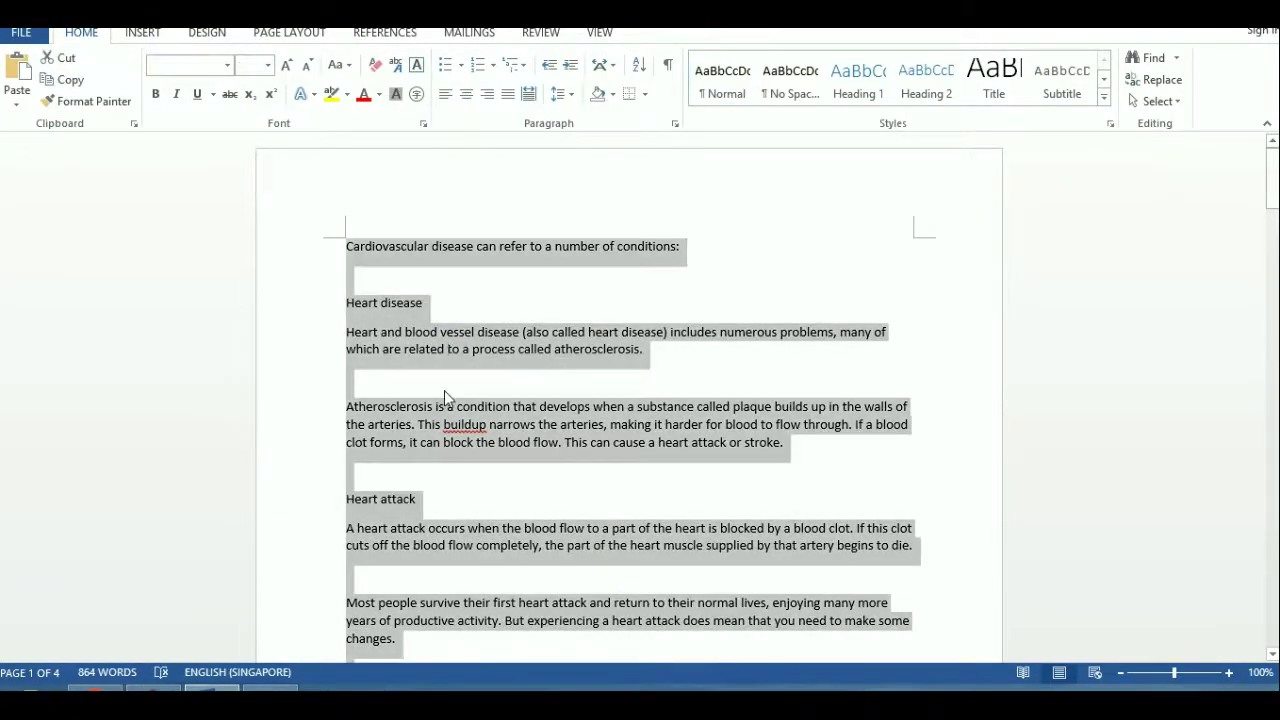
right_click(436, 347)
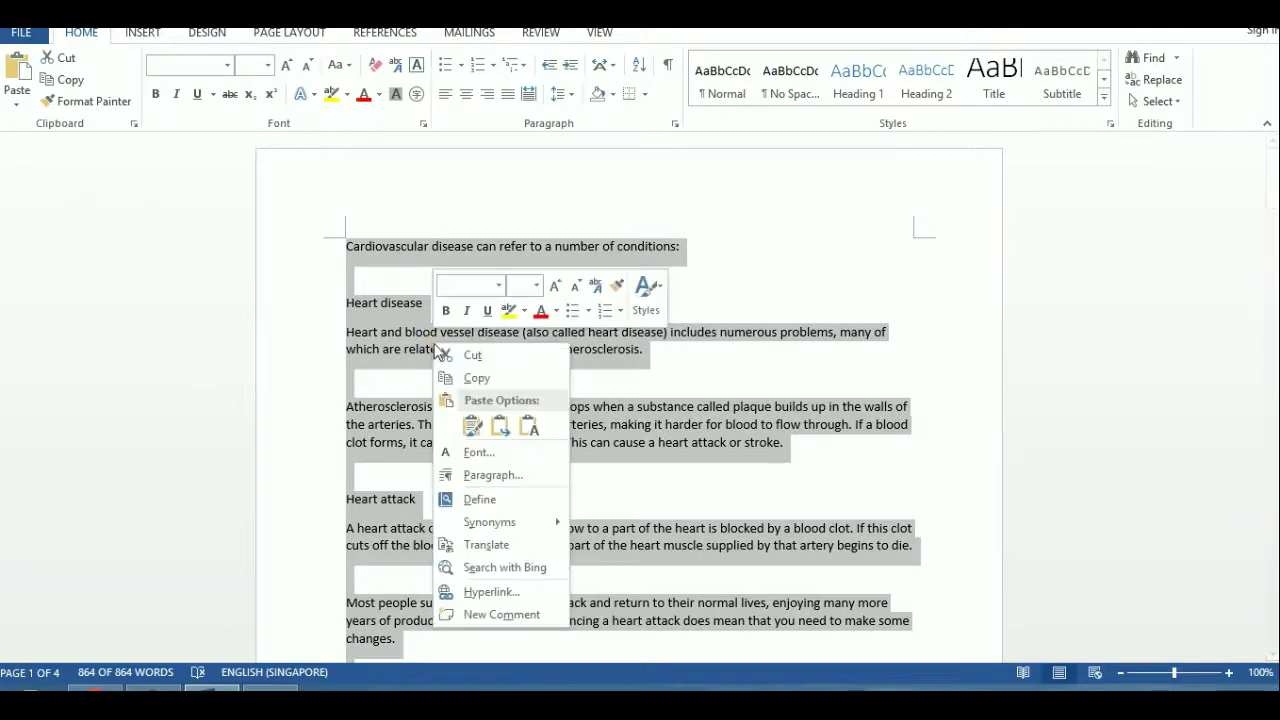
left_click(476, 378)
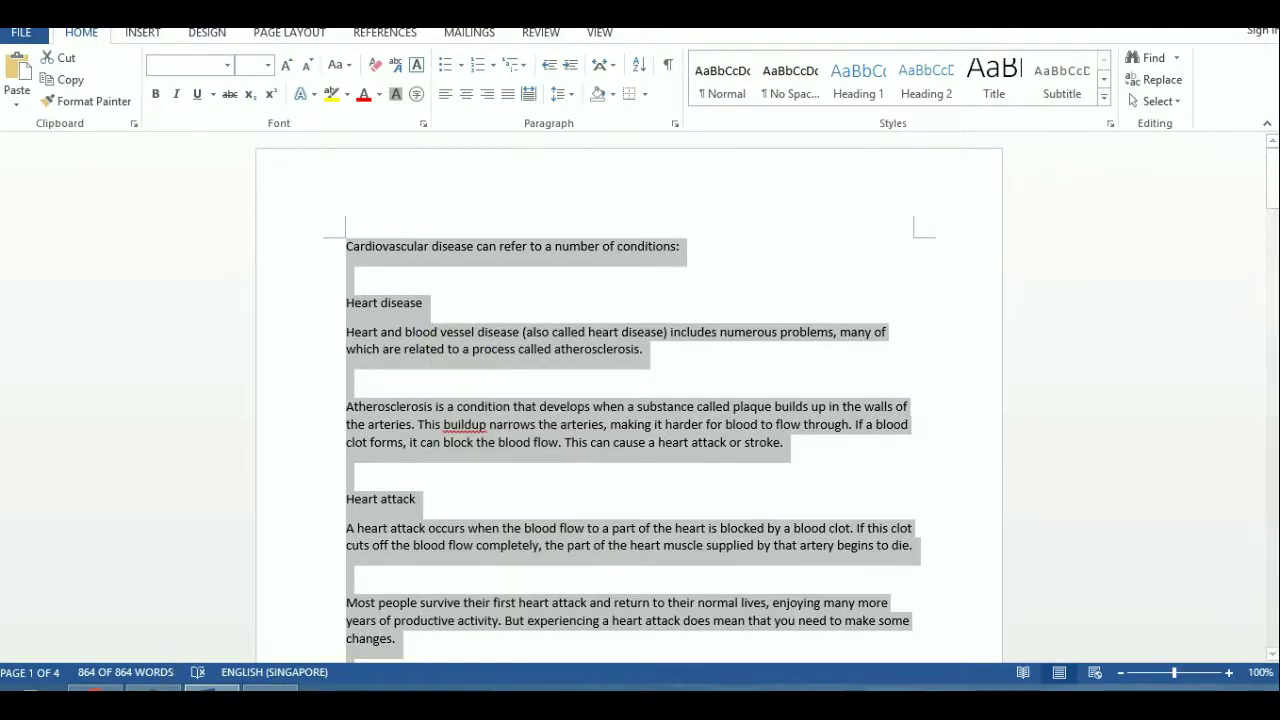
key("alt+Tab")
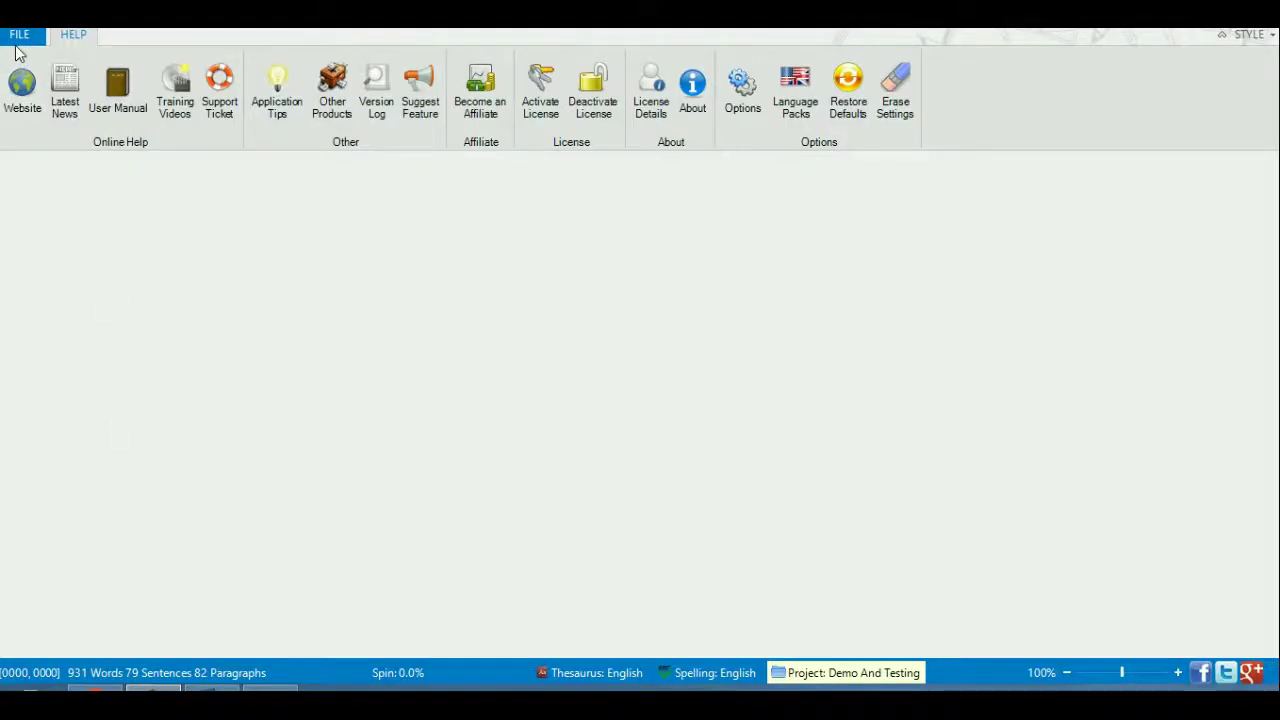
Step: Paste the copied cardiovascular article into a new blank Chimp Rewriter document
left_click(18, 38)
left_click(36, 74)
right_click(322, 196)
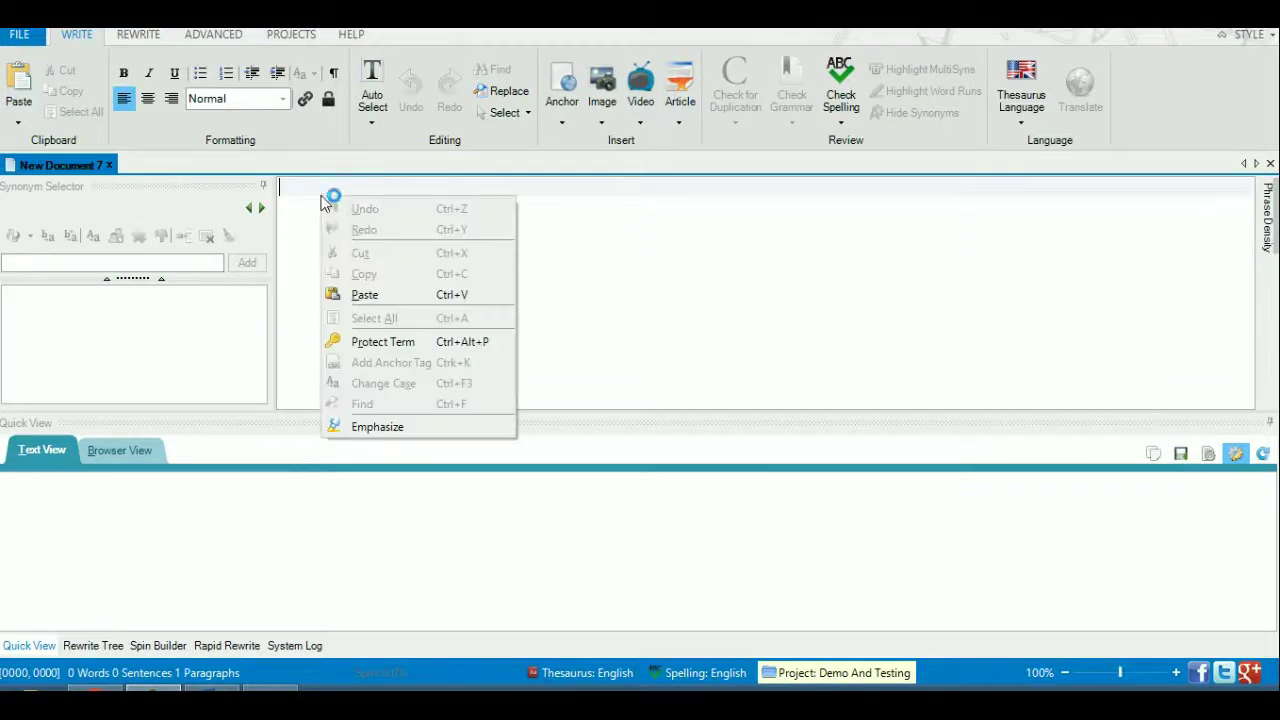
left_click(378, 291)
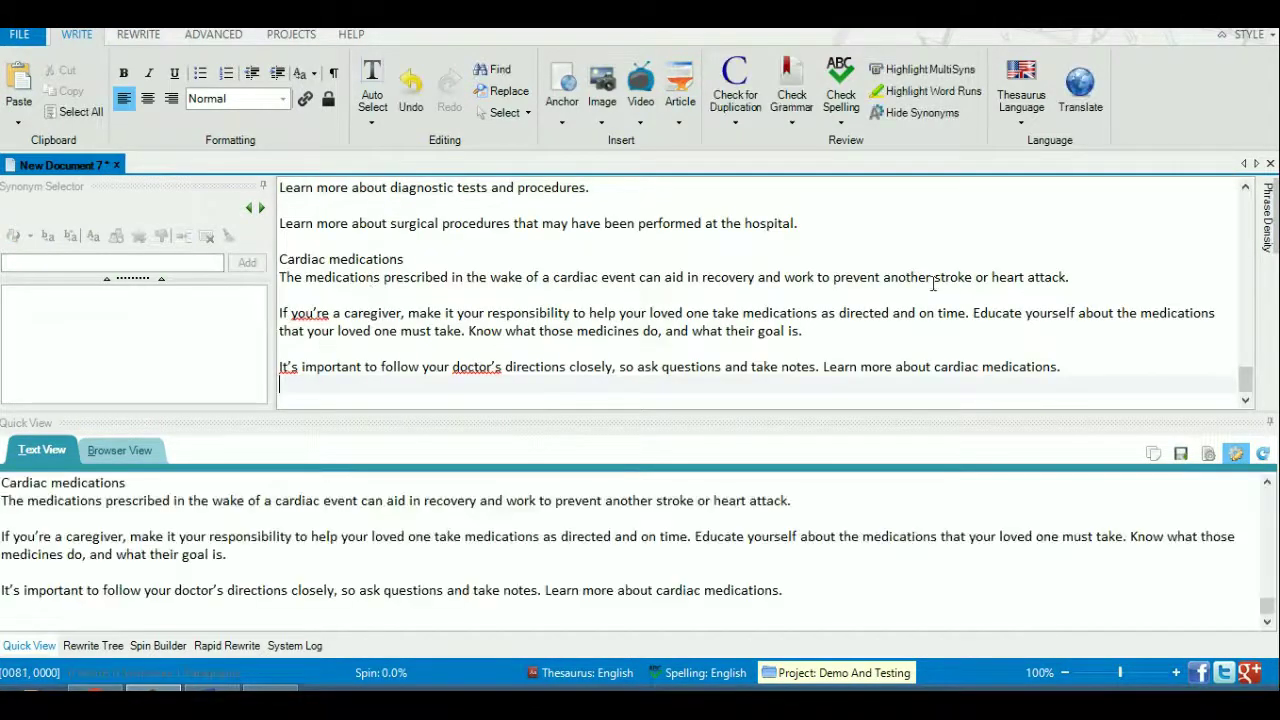
left_click_drag(1245, 378, 1245, 198)
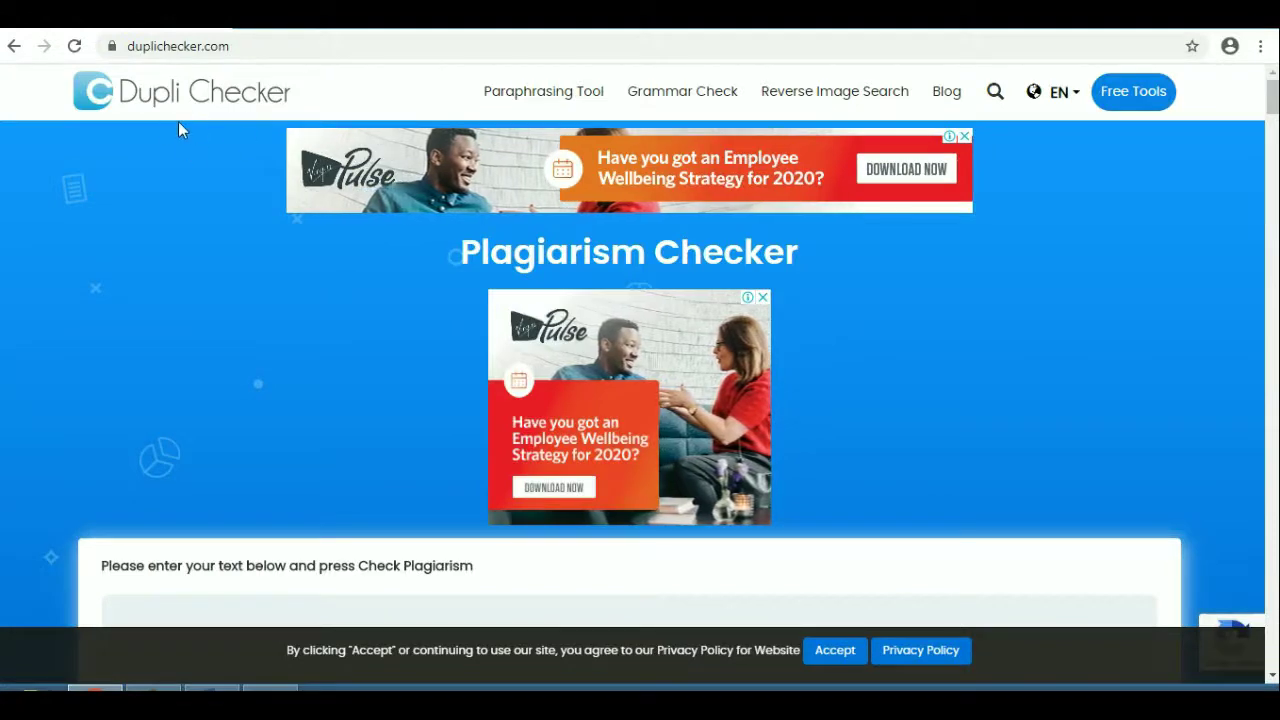
Step: Paste the 868-word cardiovascular article into DupliChecker's text box
scroll(161, 296, "down", 2)
scroll(161, 296, "down", 2)
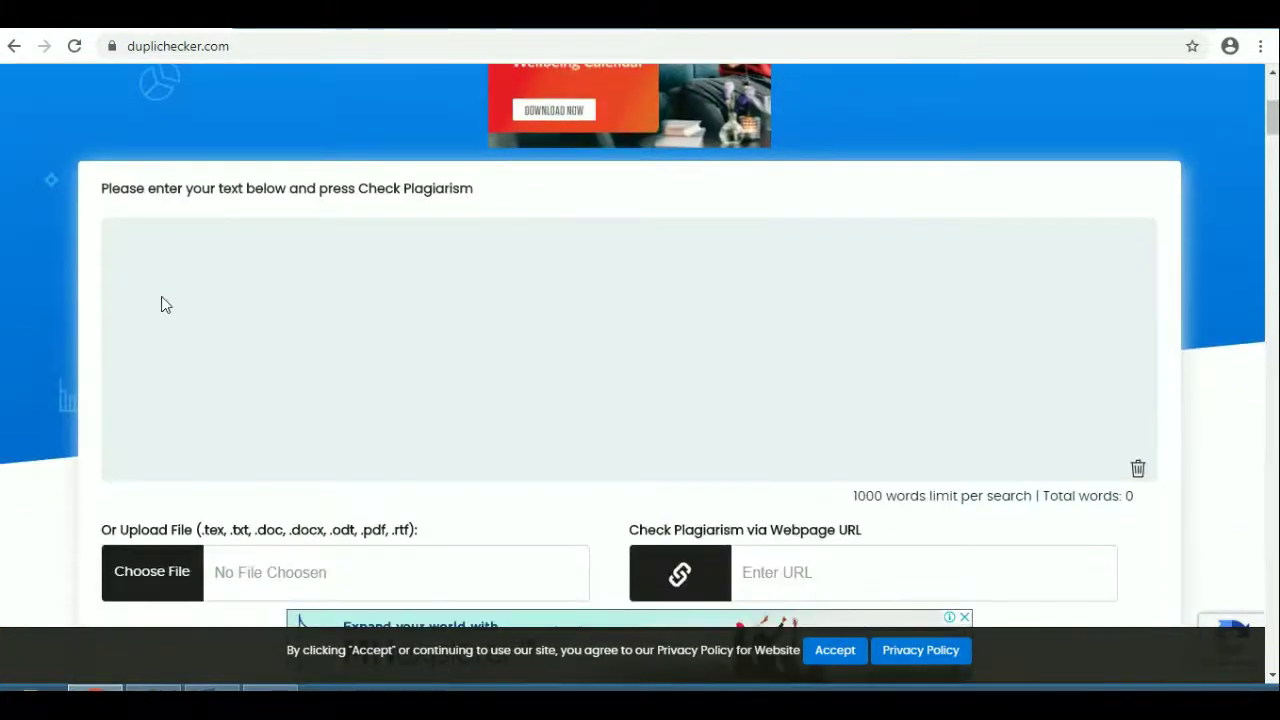
scroll(161, 296, "down", 1)
scroll(508, 508, "down", 1)
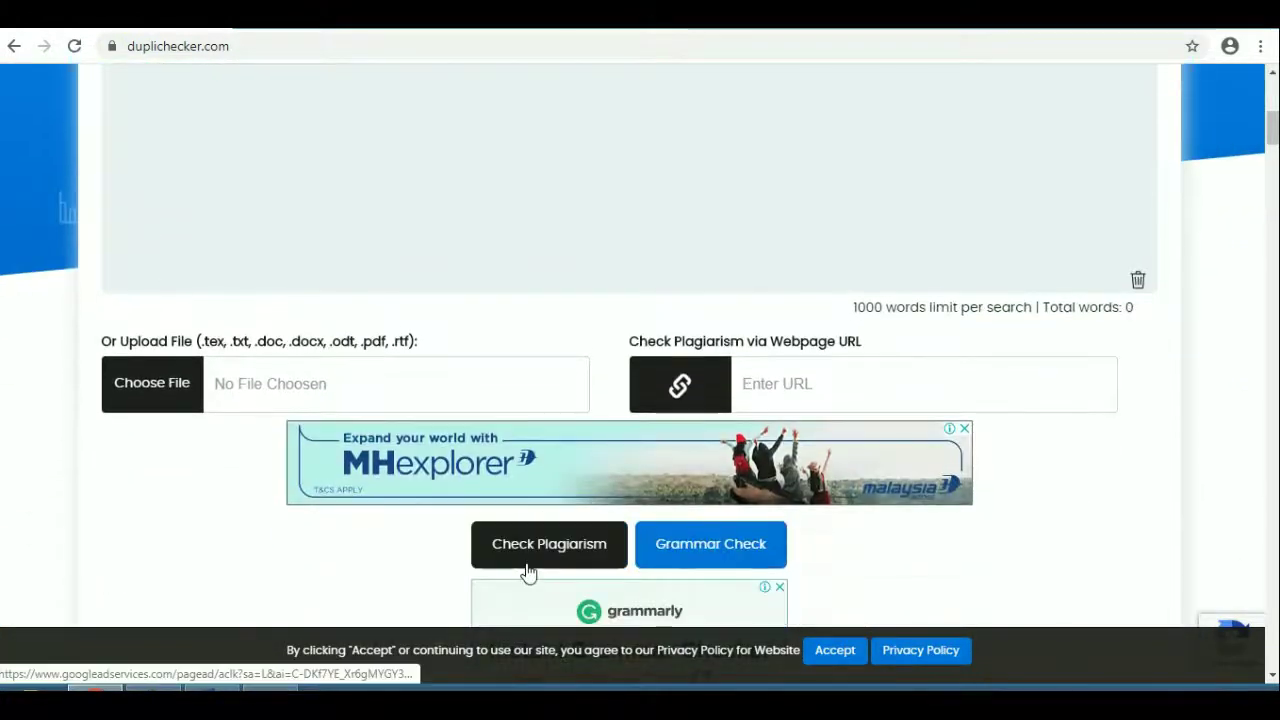
scroll(251, 357, "up", 2)
left_click(222, 286)
right_click(222, 286)
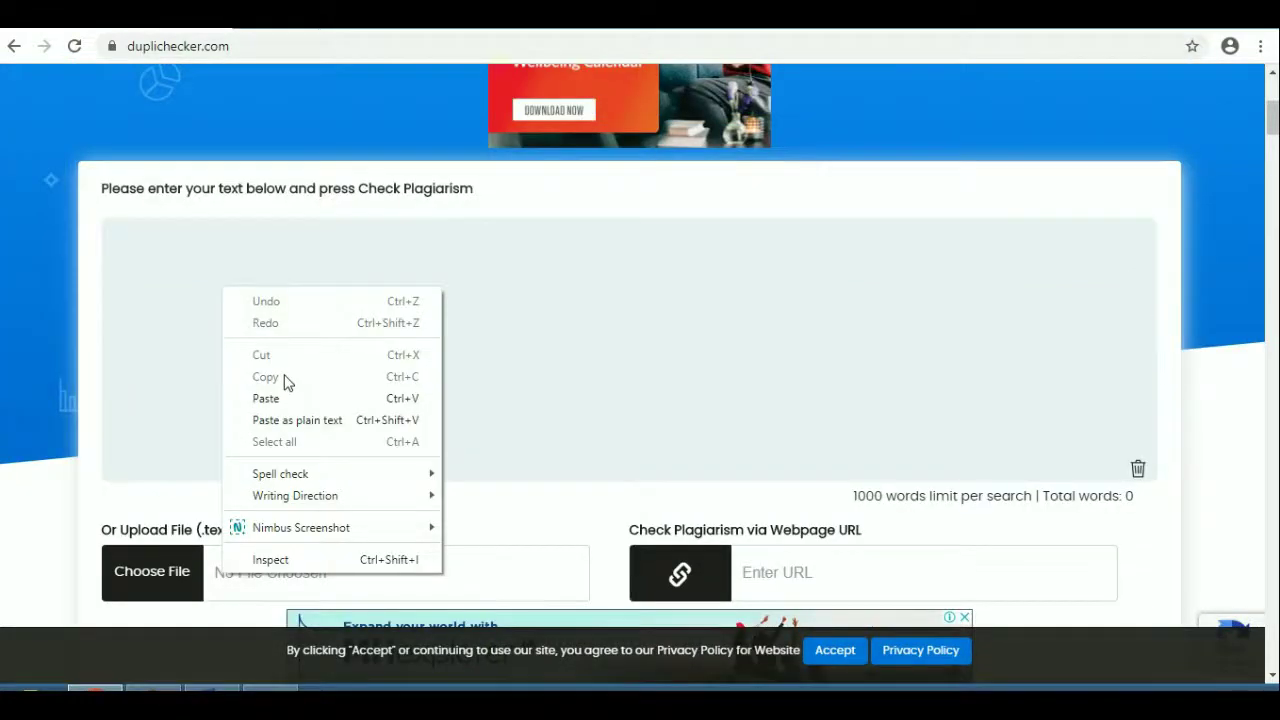
left_click(283, 397)
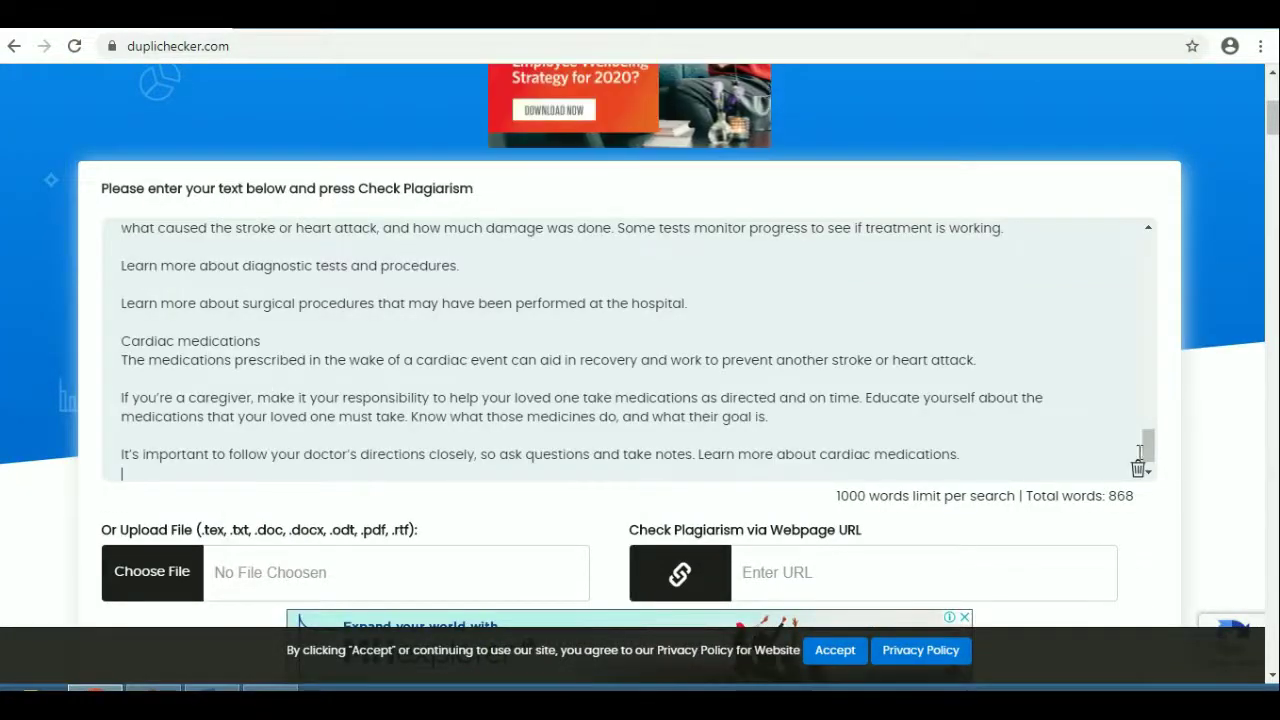
left_click_drag(1149, 445, 1148, 245)
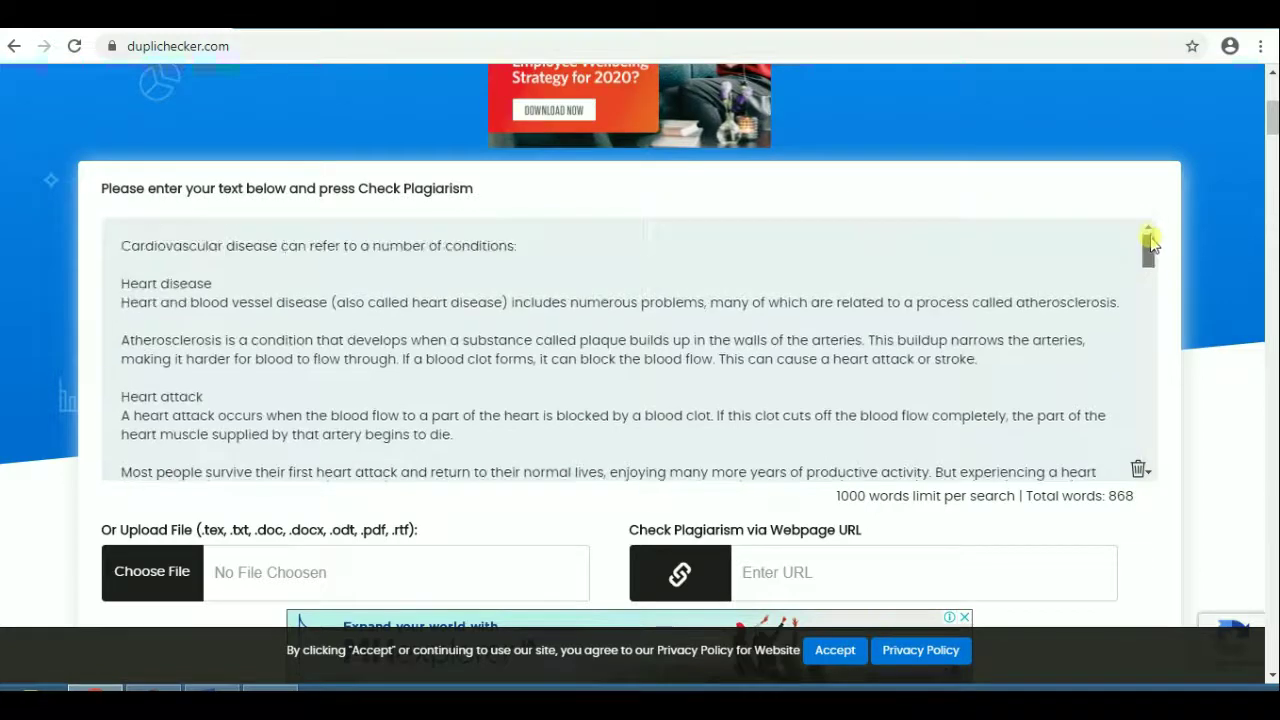
scroll(25, 289, "down", 2)
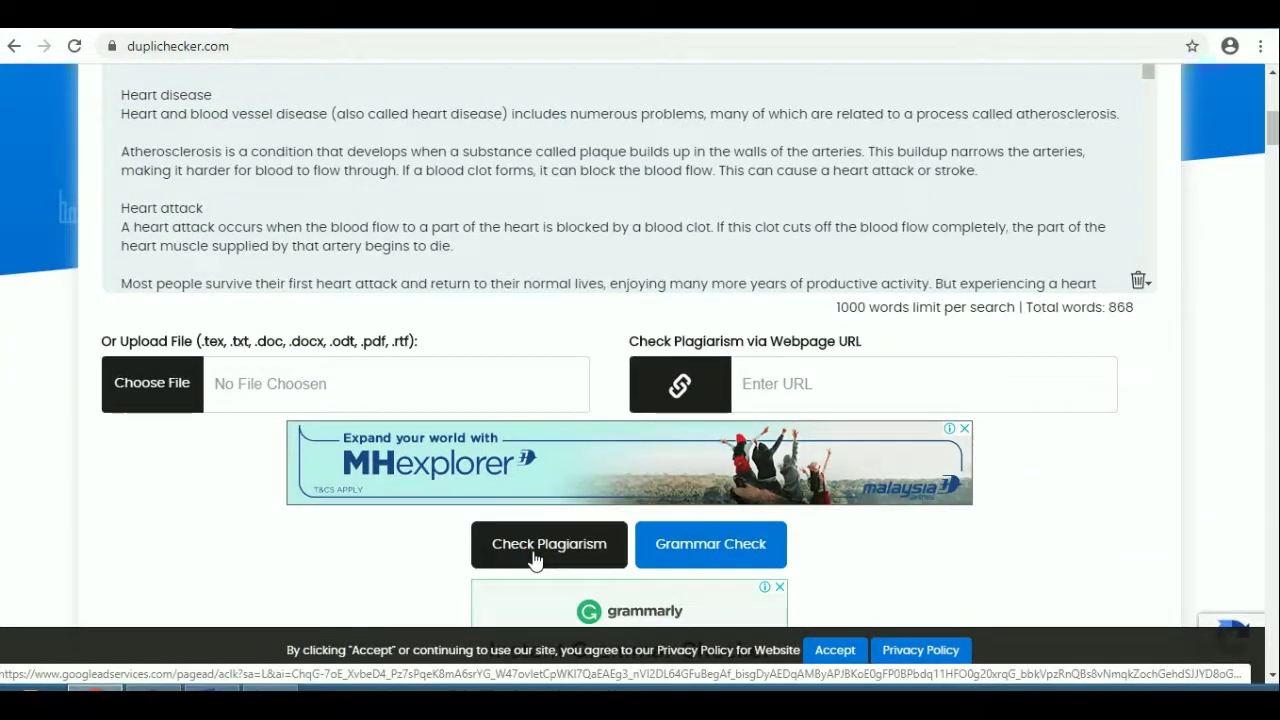
Step: Start the plagiarism check and solve the traffic-light reCAPTCHA
left_click(535, 558)
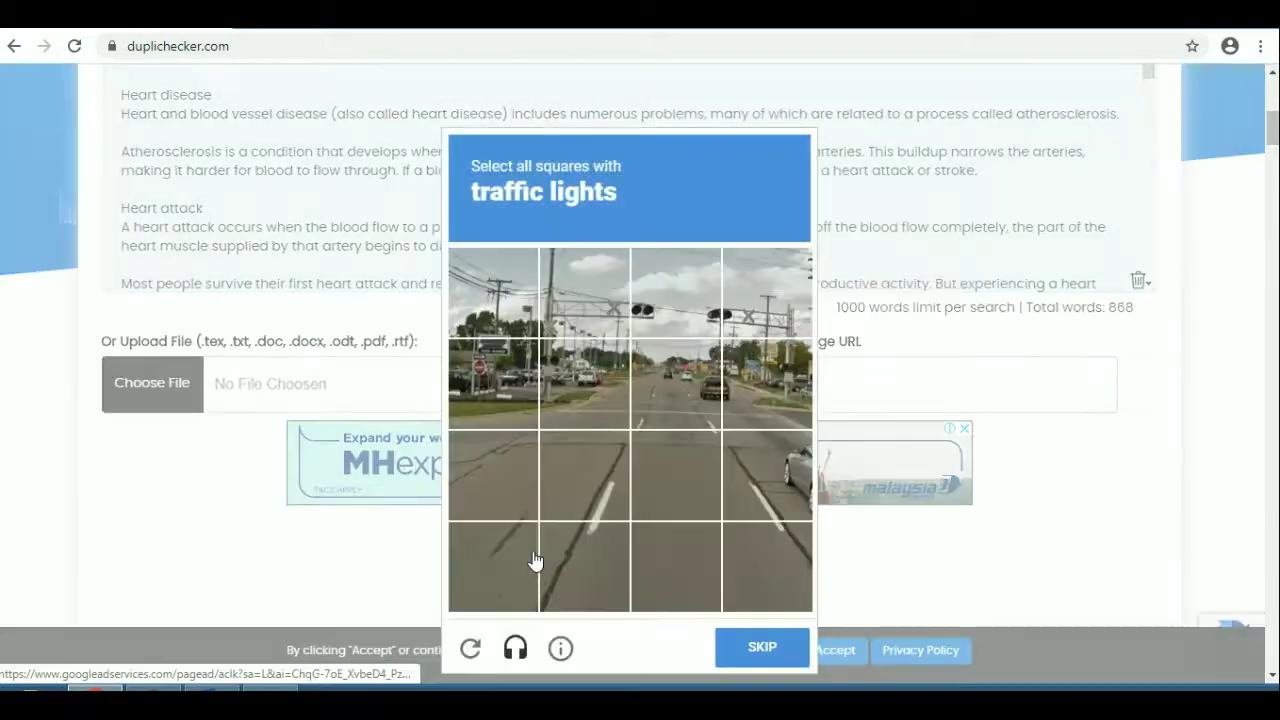
left_click(644, 318)
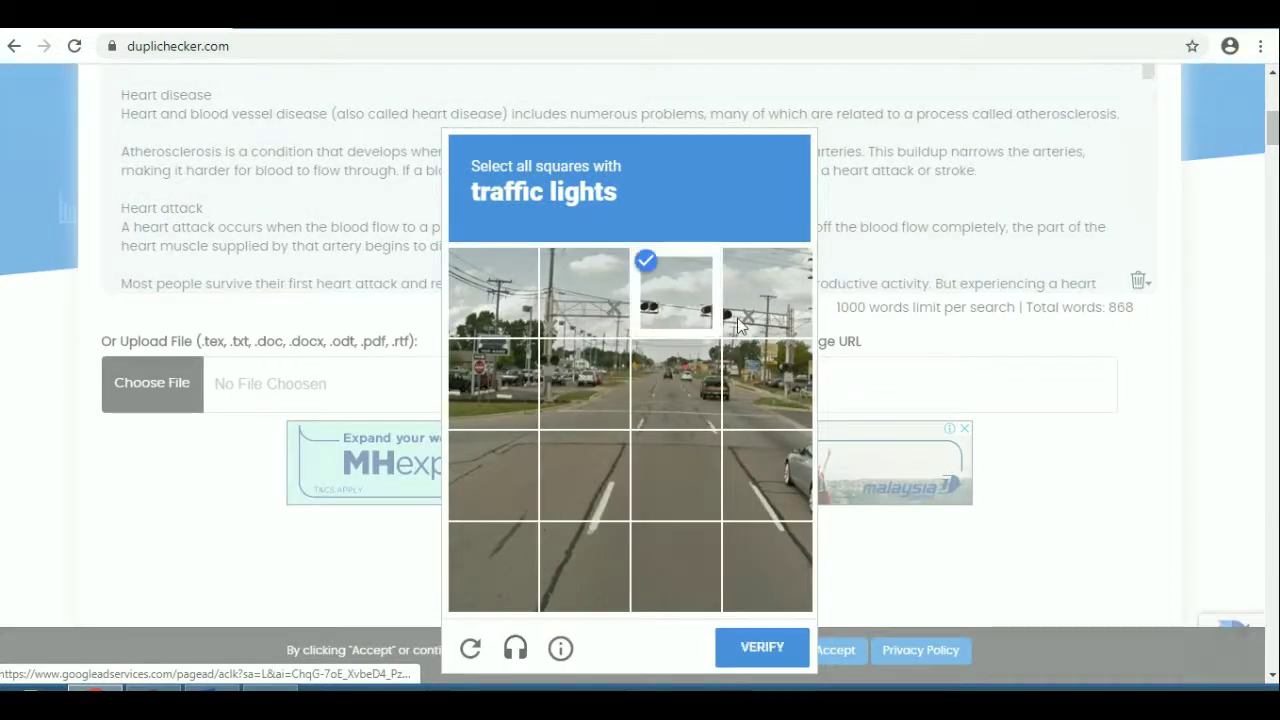
left_click(737, 317)
left_click(740, 630)
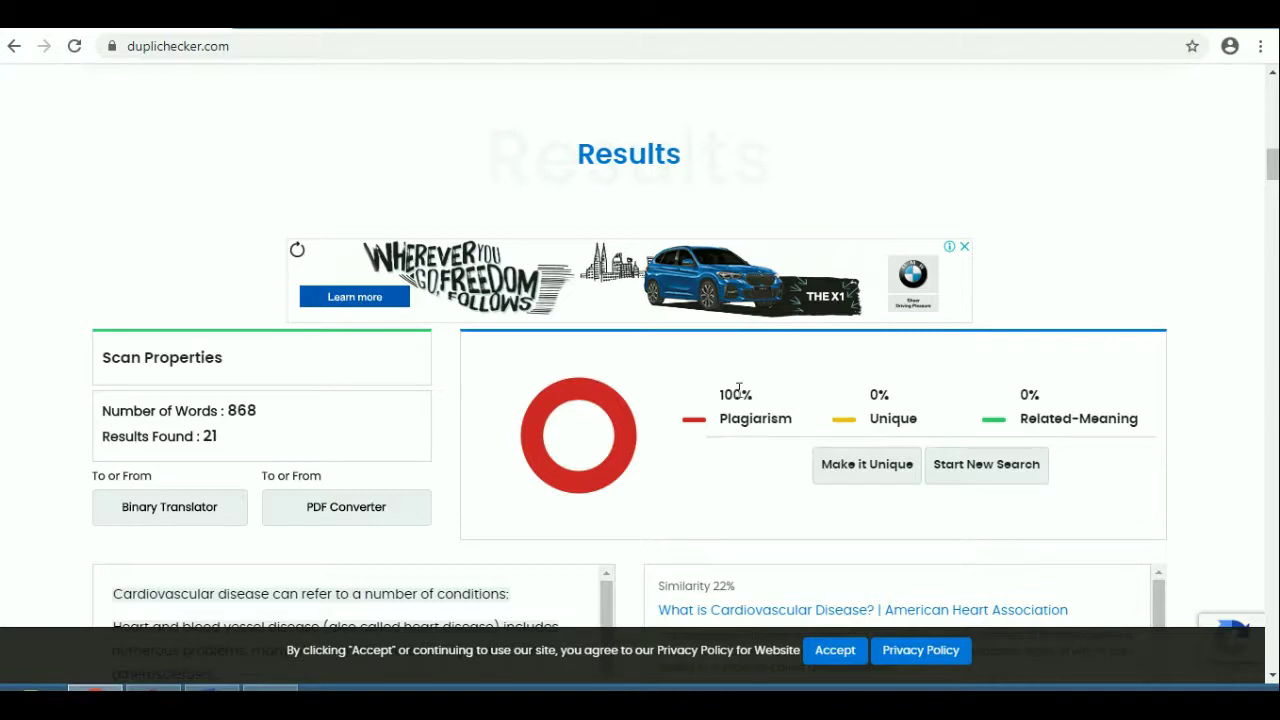
Step: Review the 100% plagiarism report's 21 matching sources, then return to Chimp Rewriter
scroll(710, 485, "down", 2)
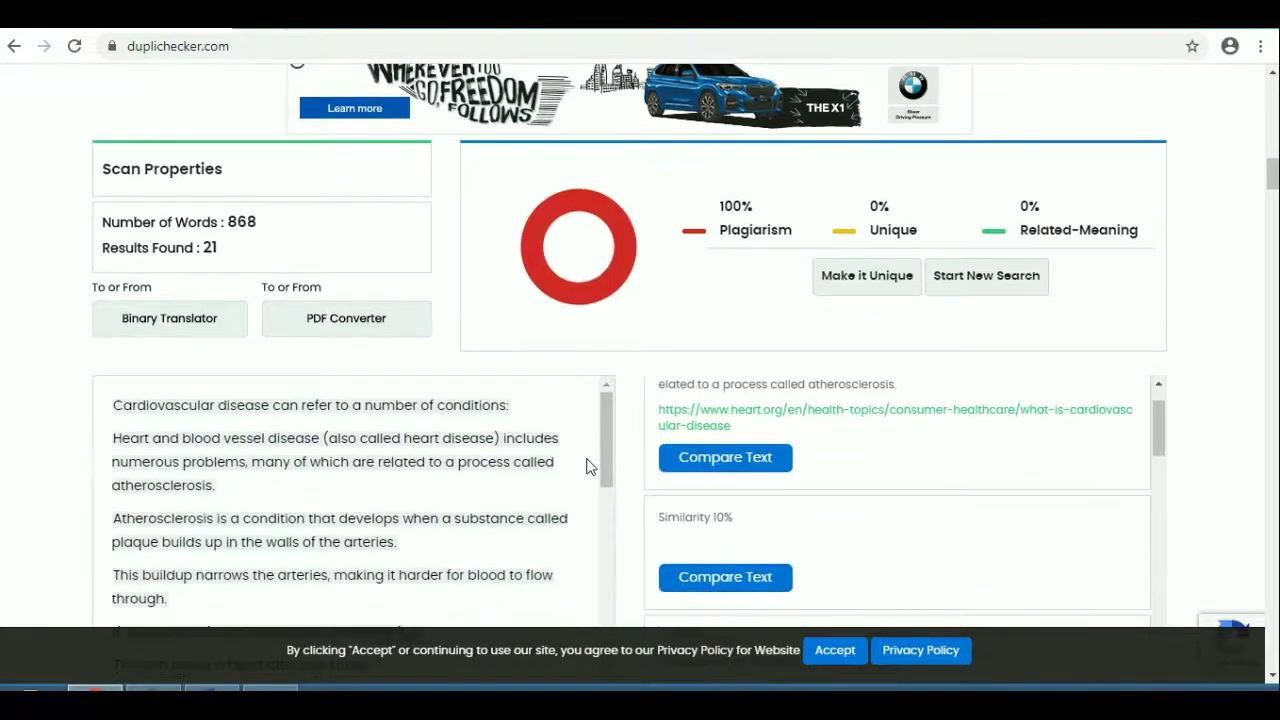
scroll(589, 466, "down", 2)
scroll(12, 410, "down", 2)
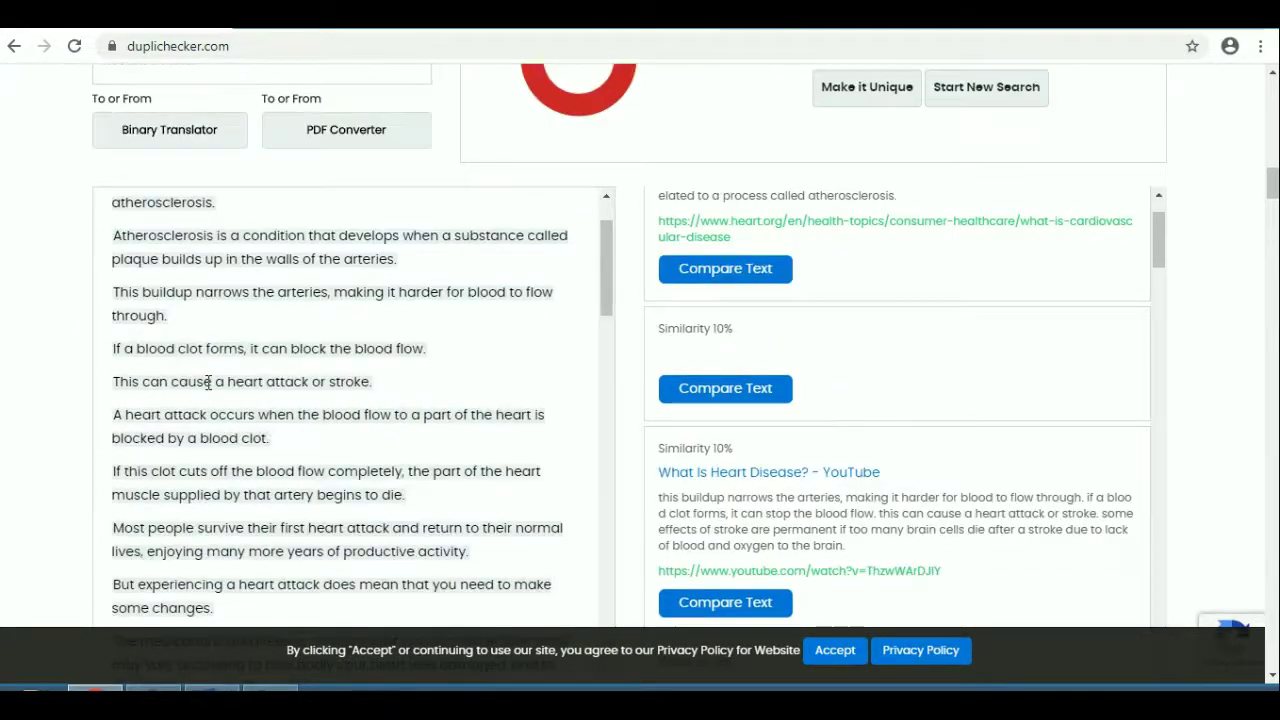
scroll(688, 293, "up", 1)
scroll(688, 293, "up", 1)
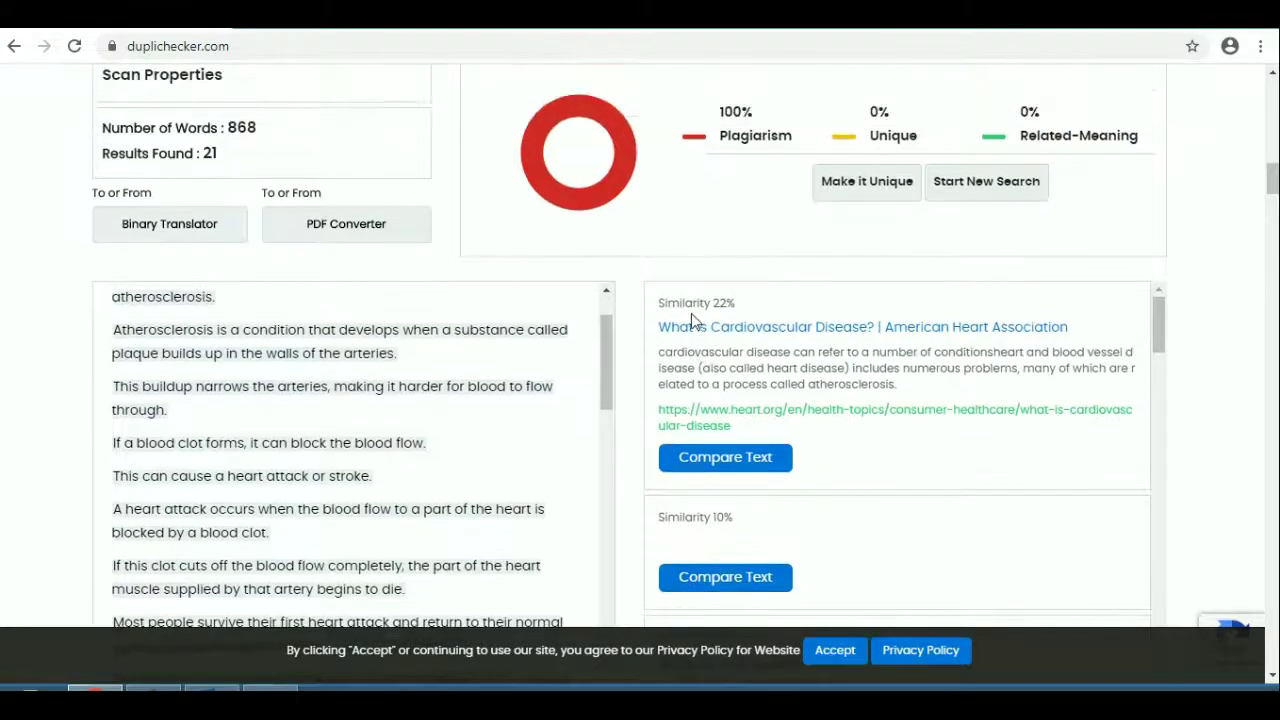
scroll(700, 328, "down", 2)
scroll(700, 340, "down", 2)
scroll(698, 360, "down", 2)
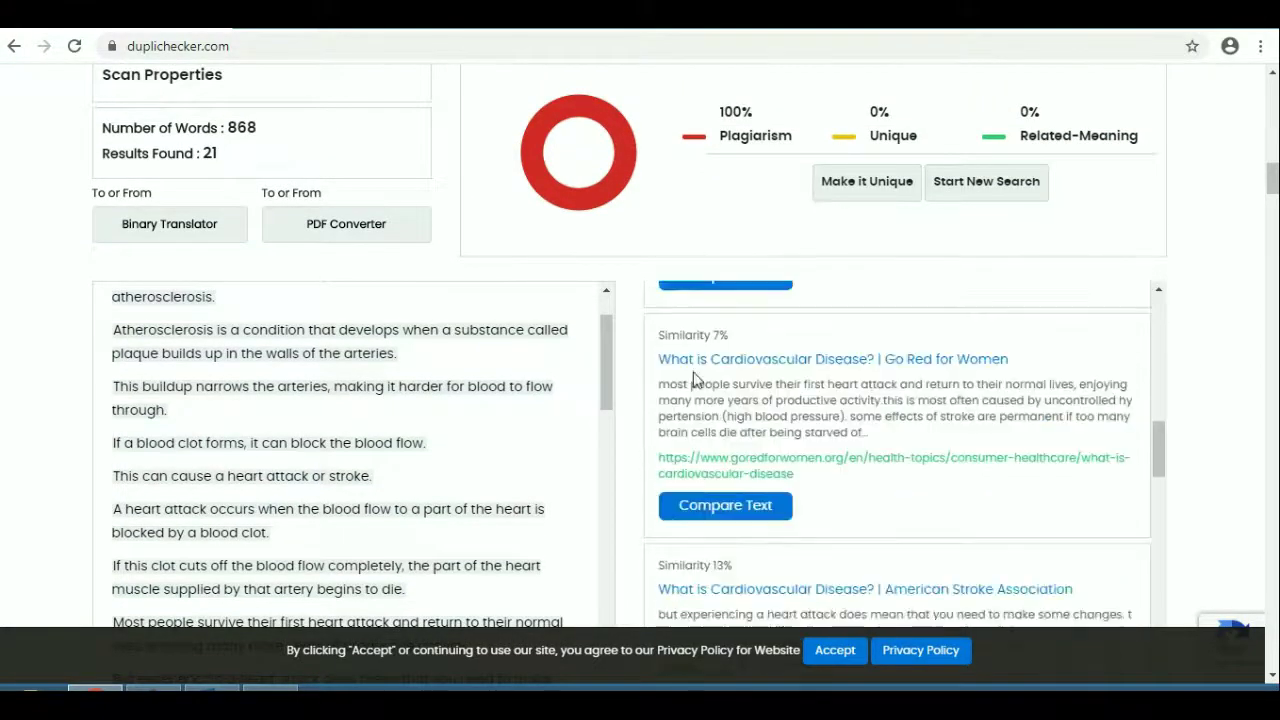
scroll(695, 378, "down", 2)
scroll(695, 378, "down", 2)
scroll(695, 378, "down", 2)
scroll(695, 378, "down", 2)
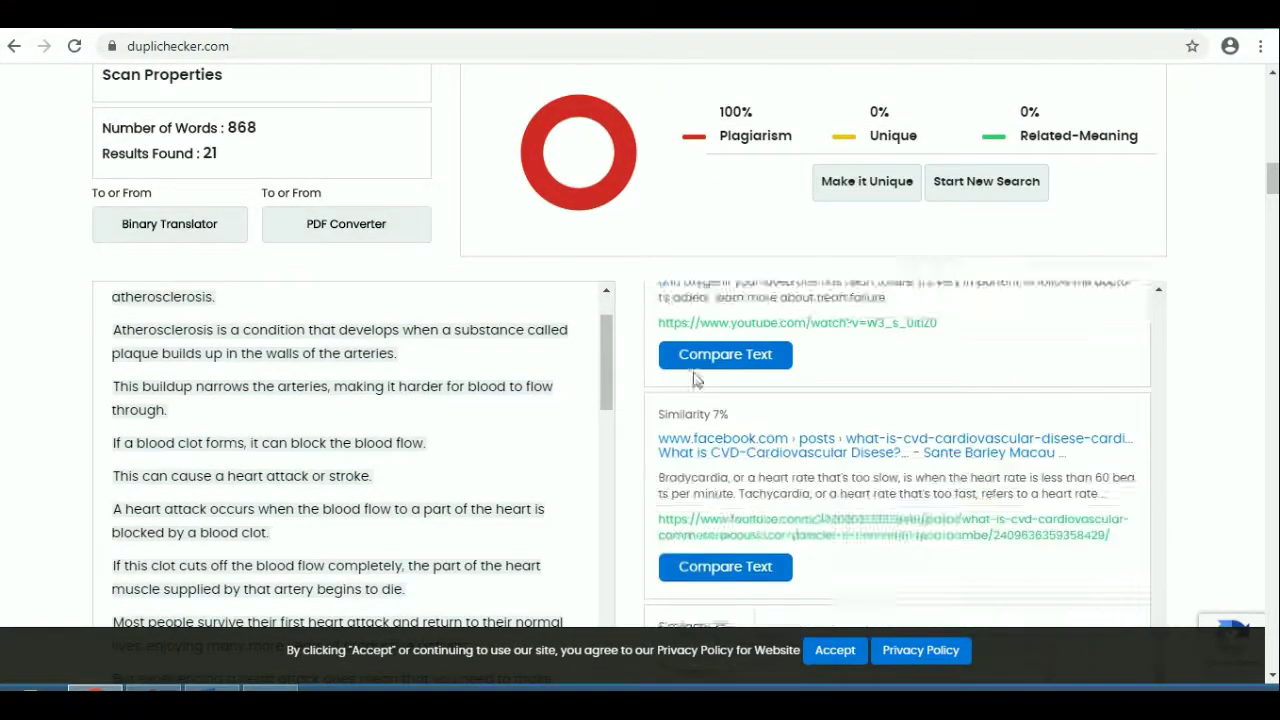
scroll(695, 378, "down", 2)
scroll(695, 378, "down", 3)
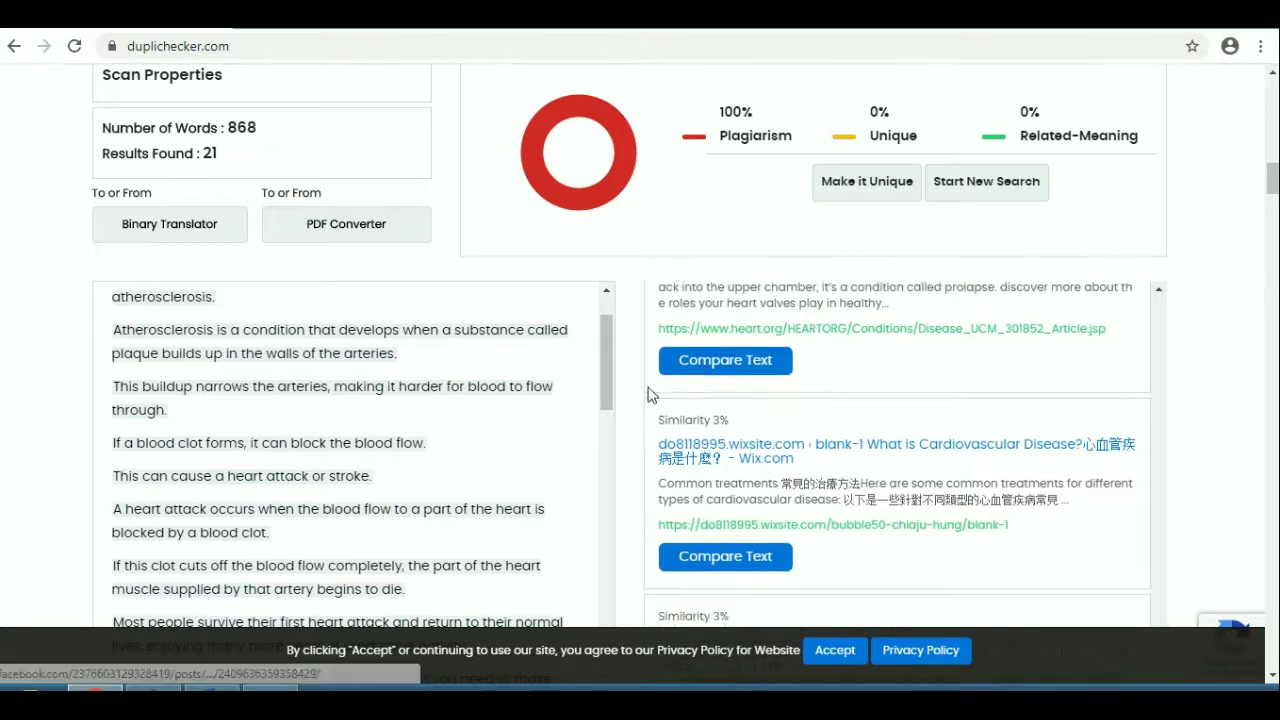
scroll(626, 416, "up", 3)
scroll(626, 418, "up", 1)
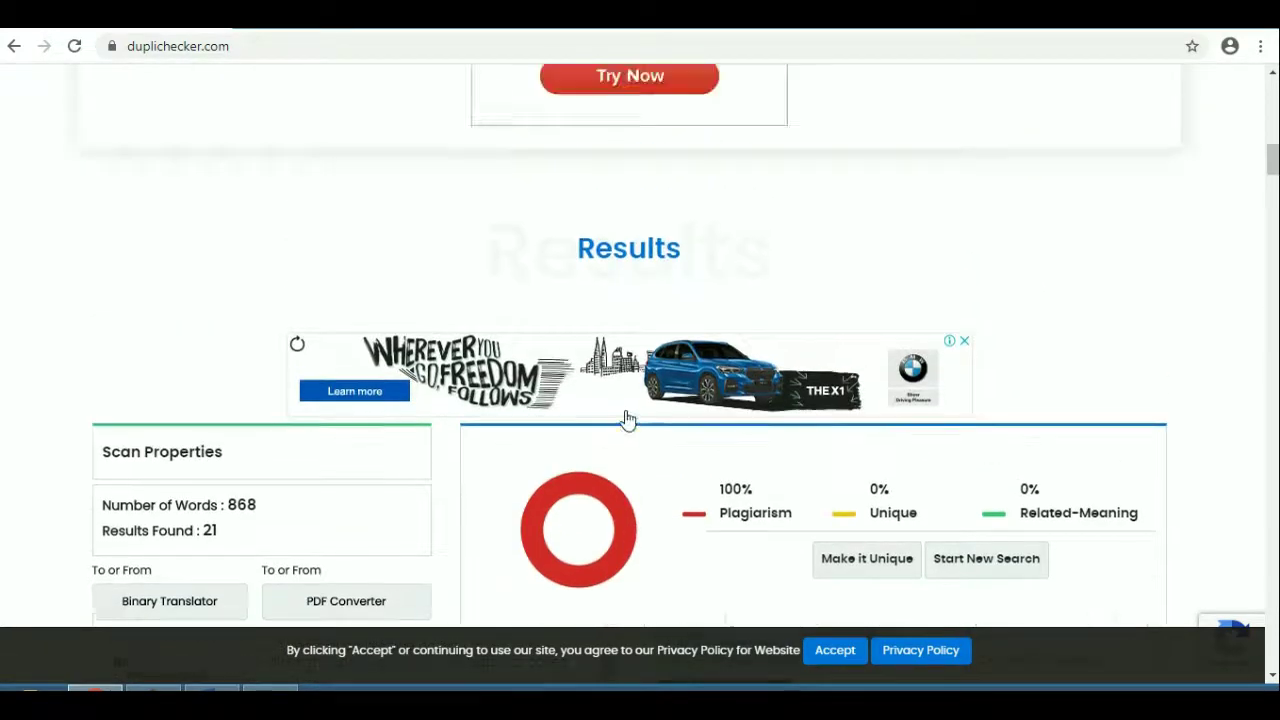
scroll(628, 420, "up", 1)
scroll(628, 420, "down", 2)
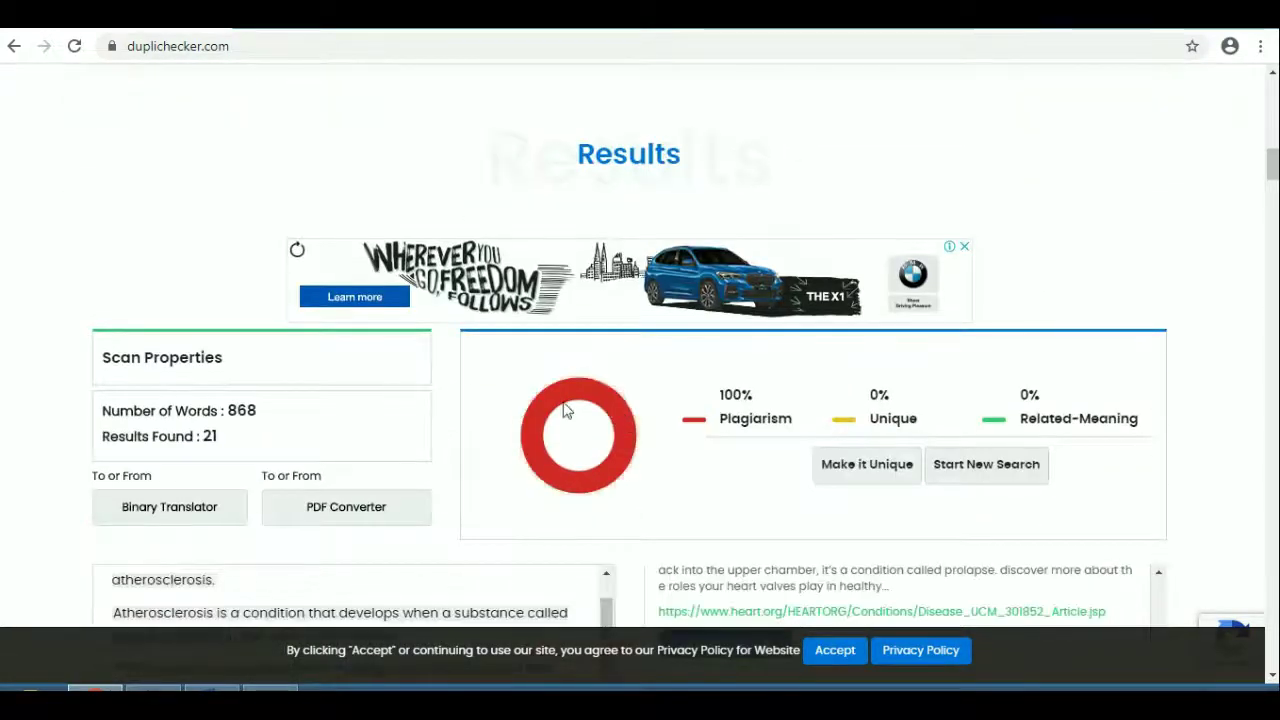
left_click(155, 688)
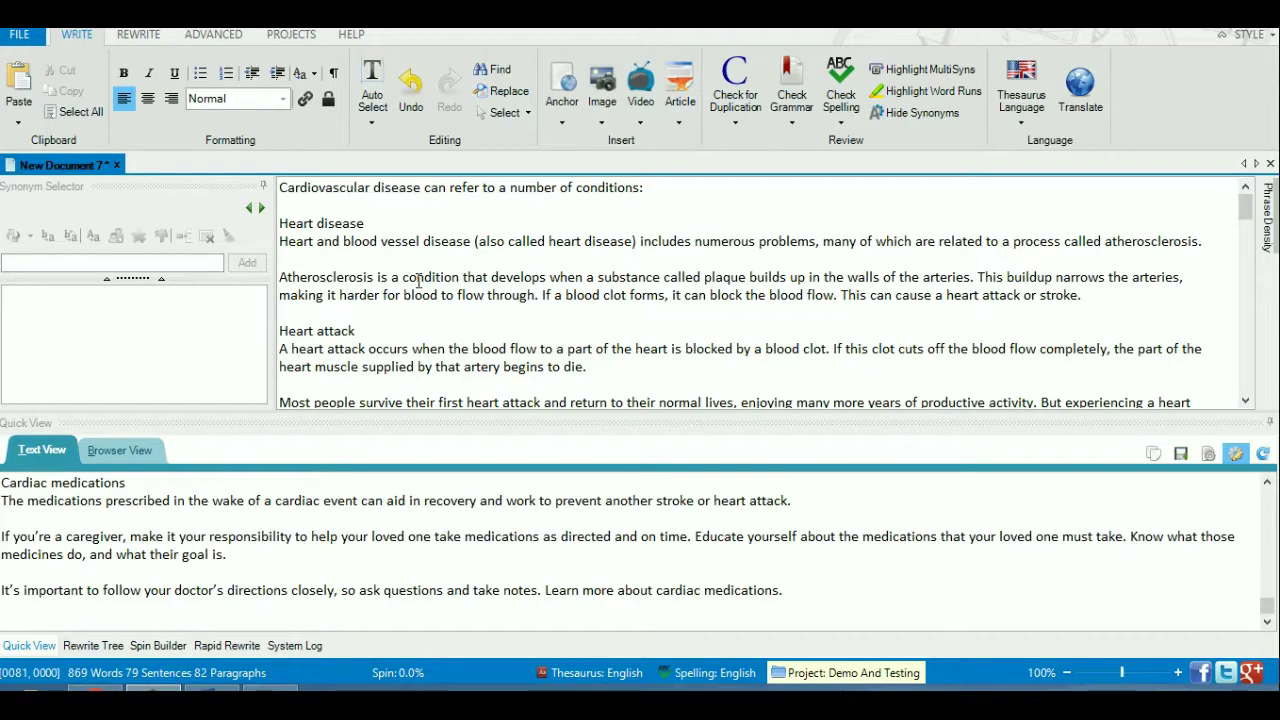
Step: Auto-rewrite the article with OneClick Rewrite, with sentence rewriting, removal and reordering turned off
left_click(136, 38)
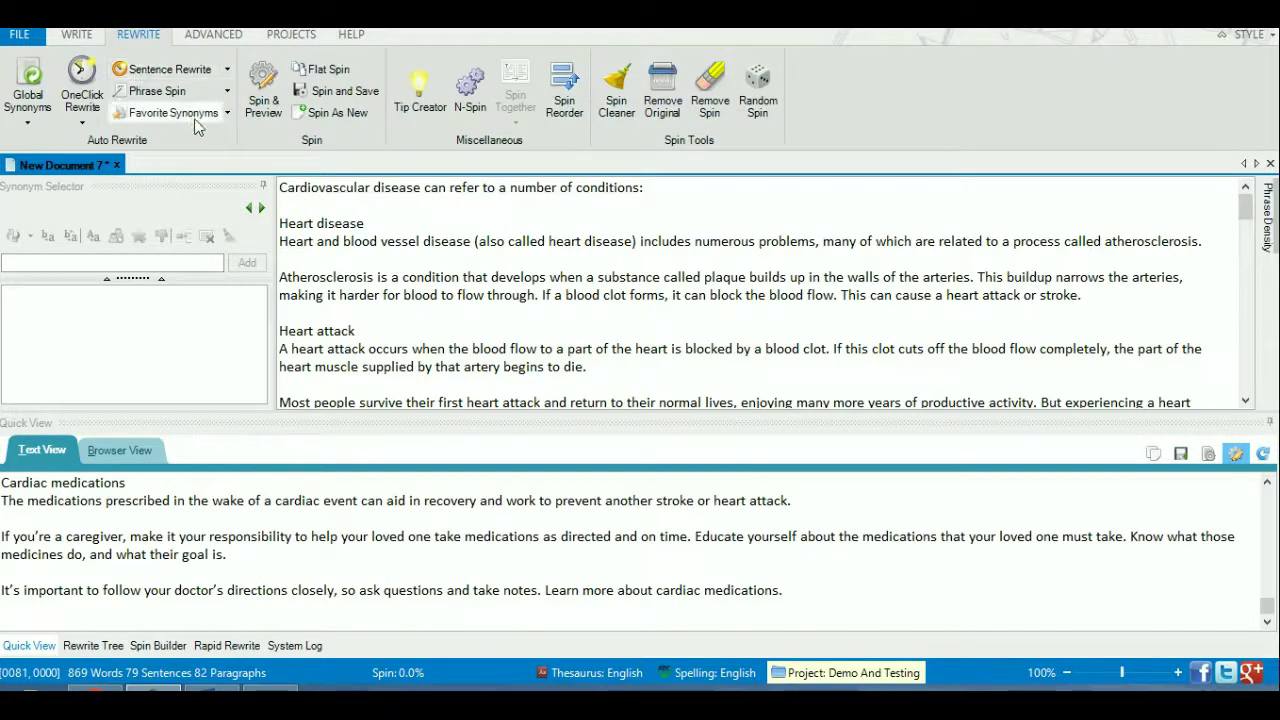
left_click(84, 85)
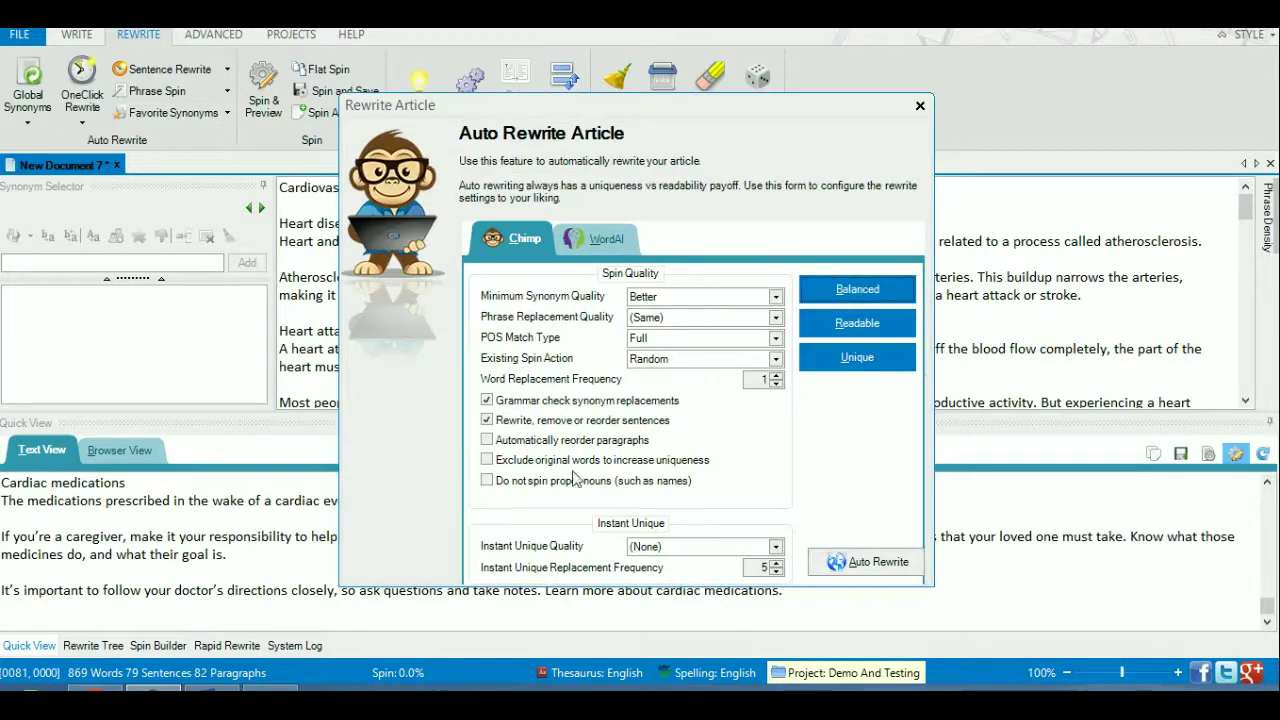
left_click(538, 424)
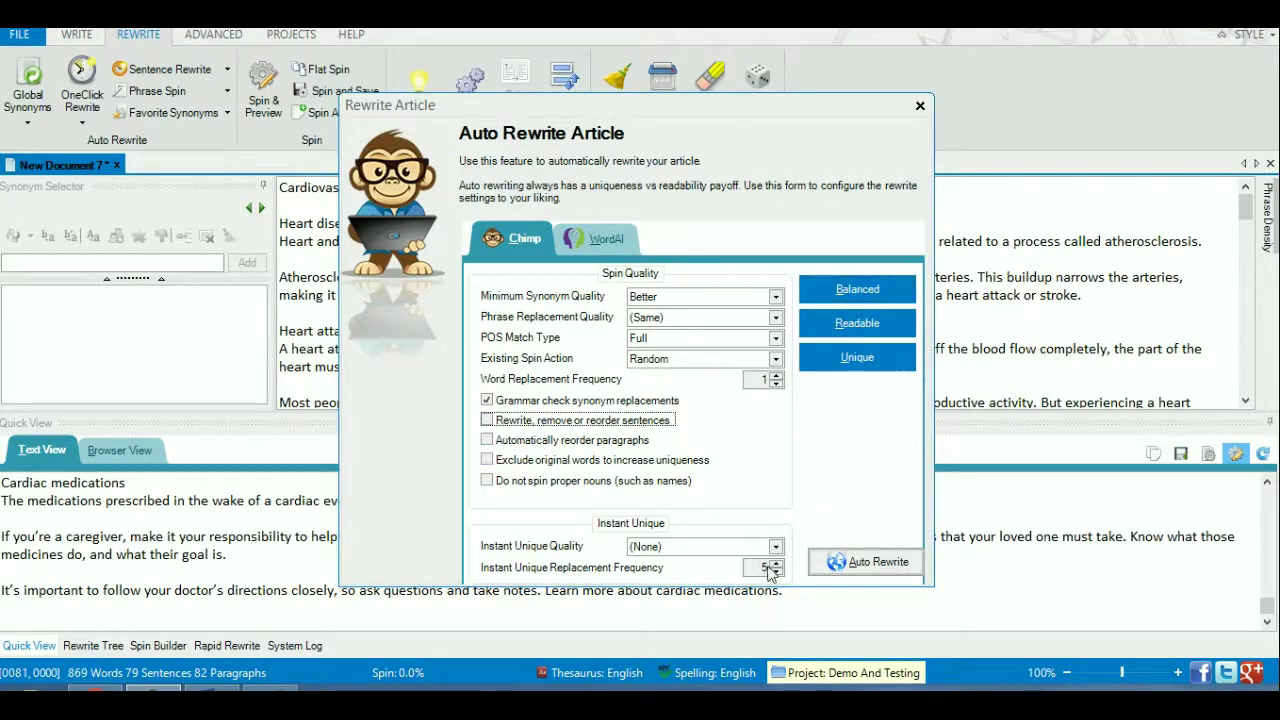
left_click(866, 562)
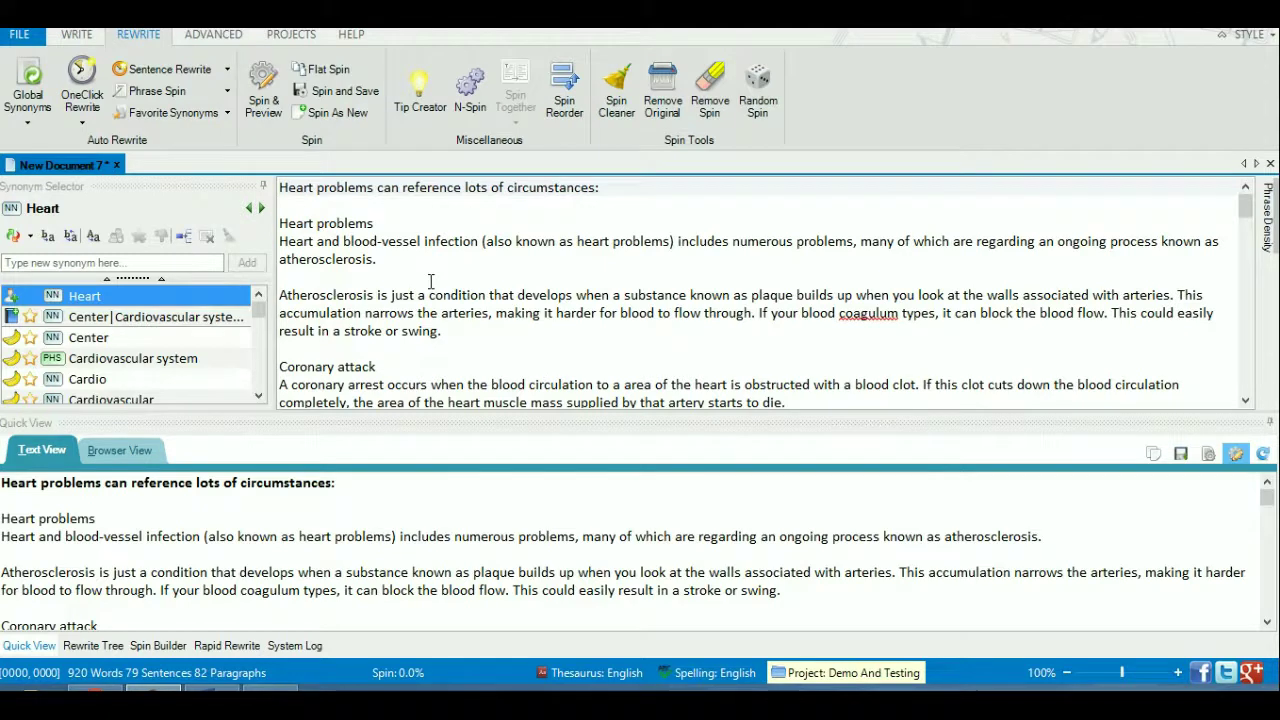
Step: Copy the whole rewritten article and bring DupliChecker back up in Chrome
key("ctrl+a")
right_click(352, 249)
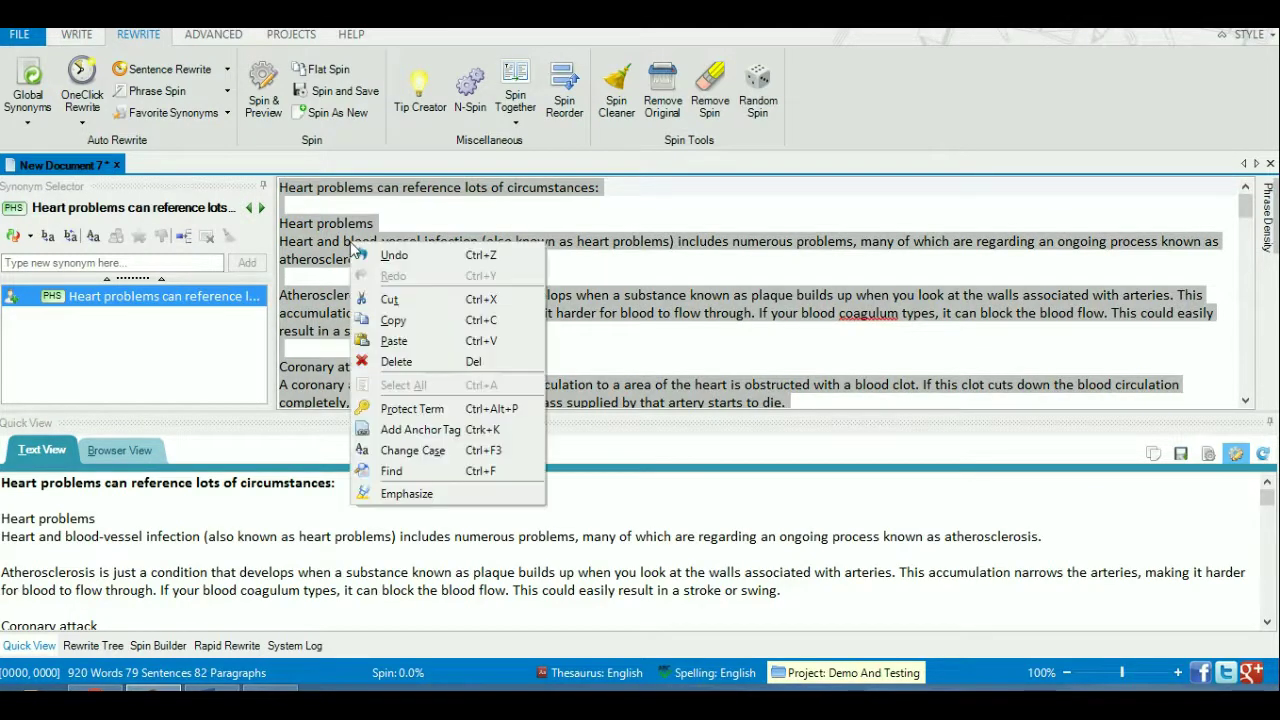
left_click(392, 321)
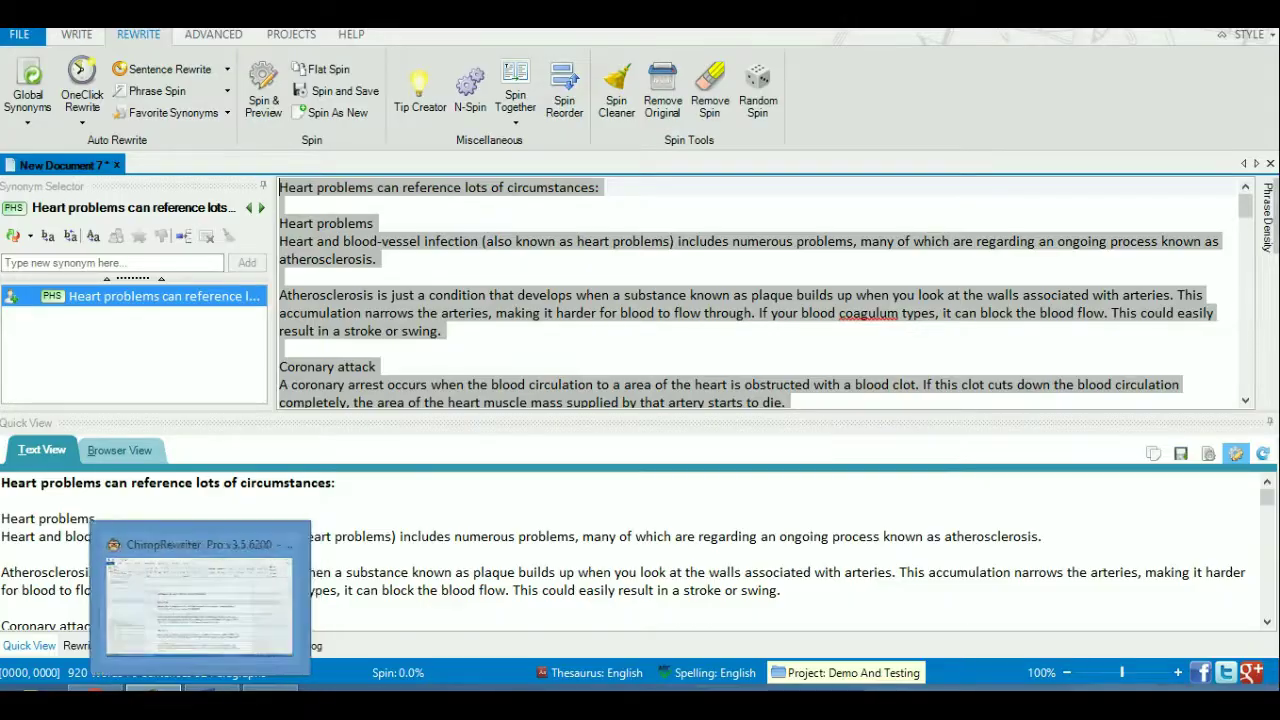
left_click(95, 688)
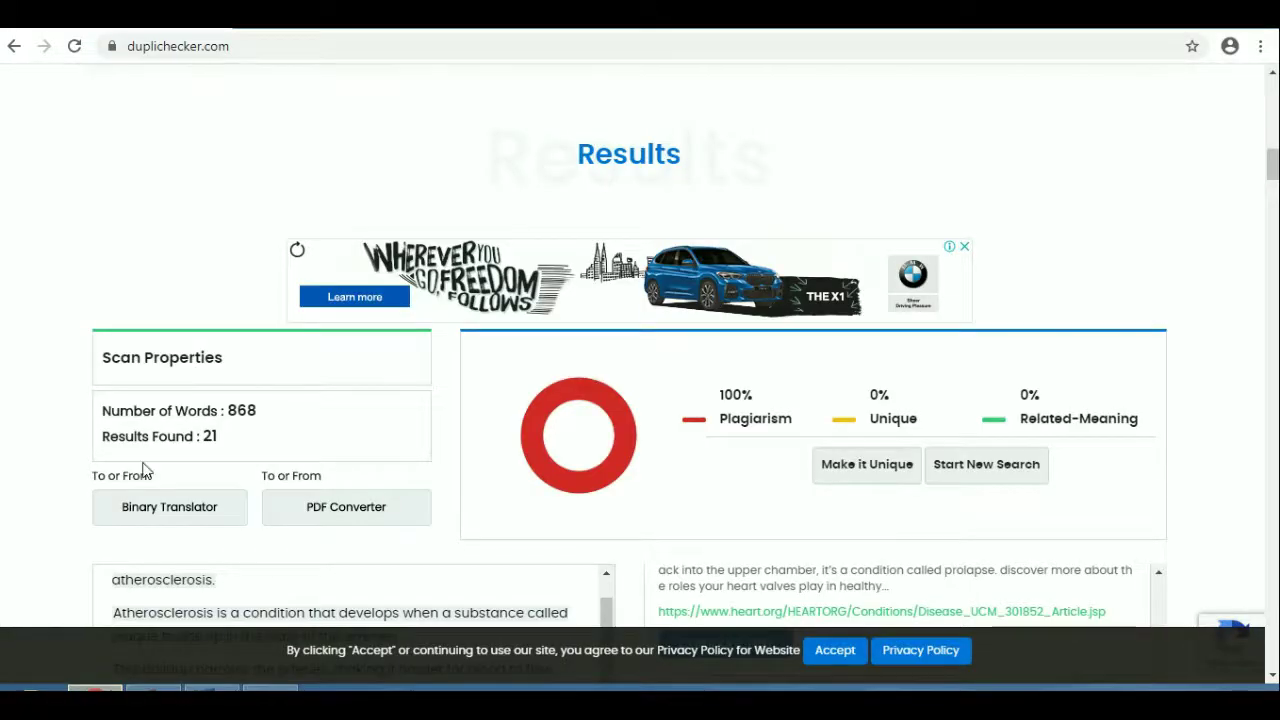
Step: Reload DupliChecker to start a fresh check with an empty text box
scroll(22, 267, "up", 10)
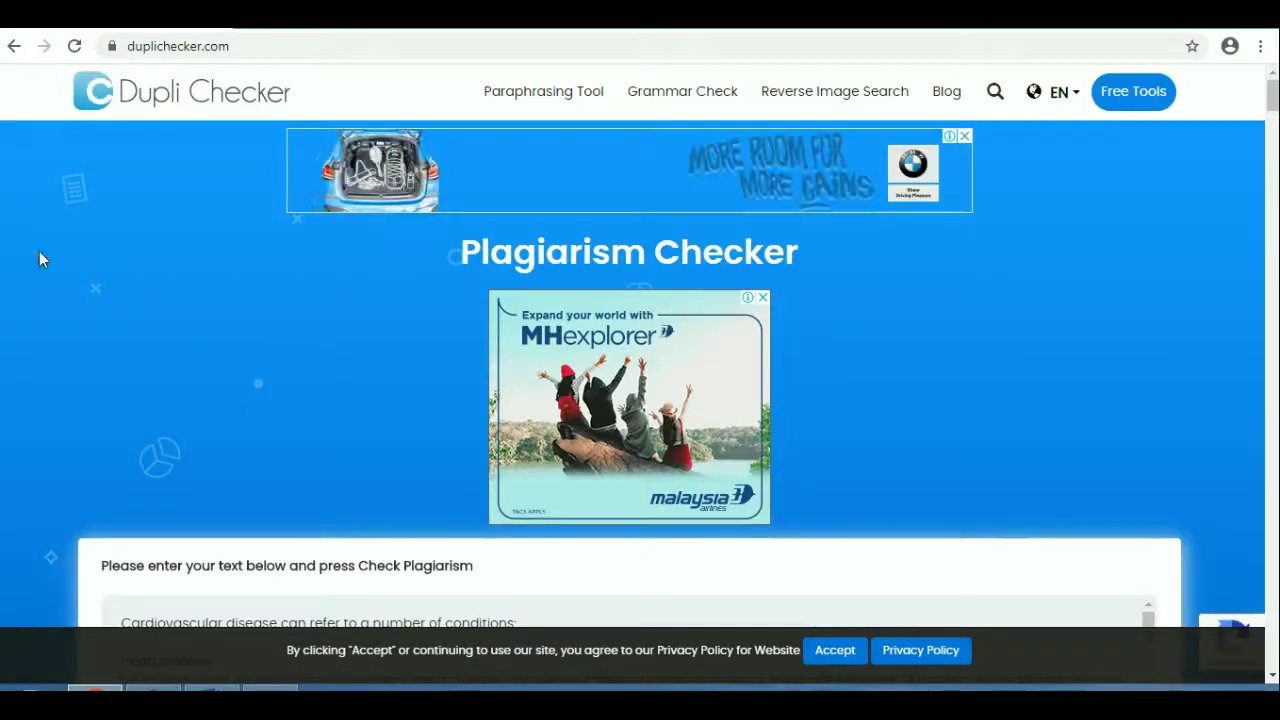
key("F5")
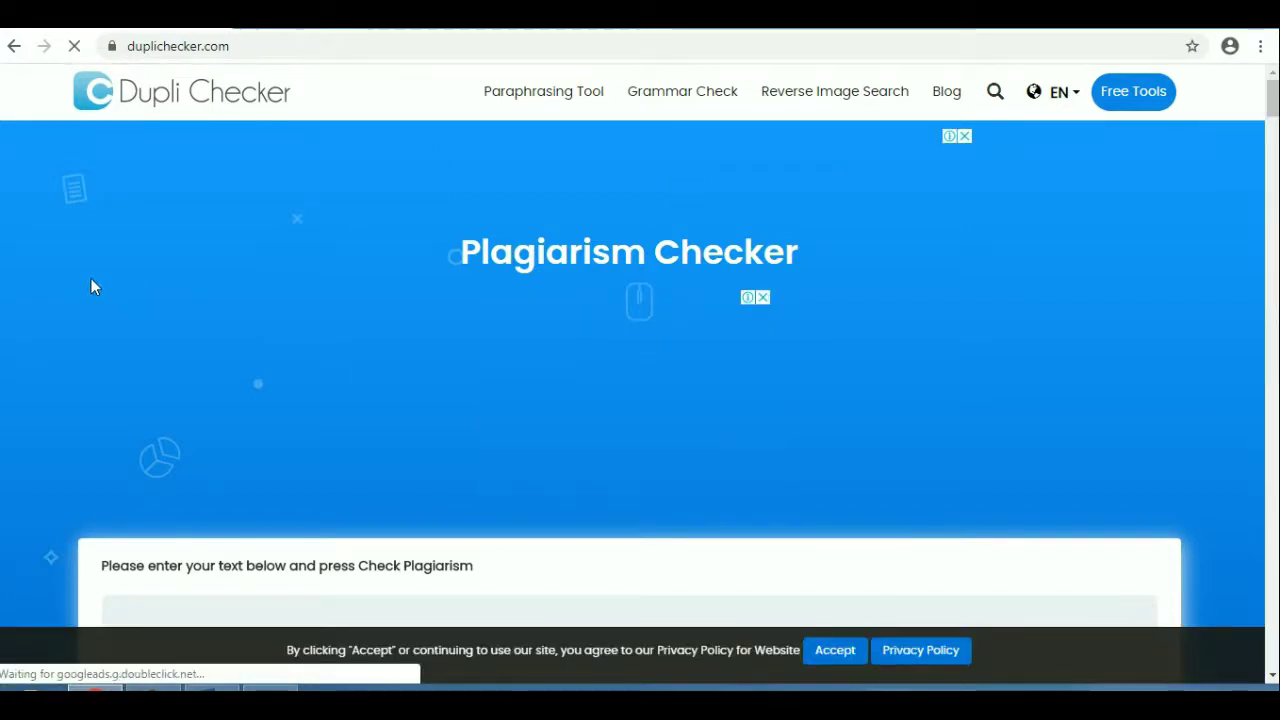
scroll(91, 287, "down", 3)
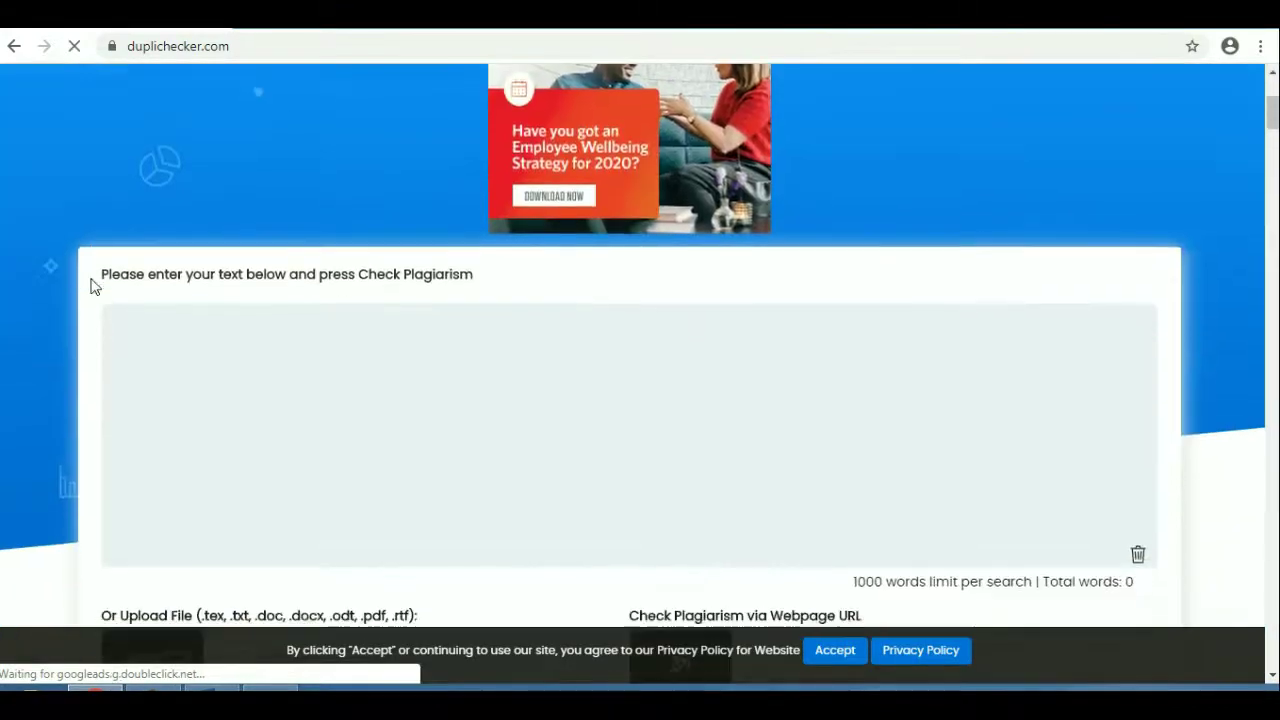
scroll(91, 286, "down", 1)
scroll(91, 286, "down", 1)
scroll(91, 286, "down", 1)
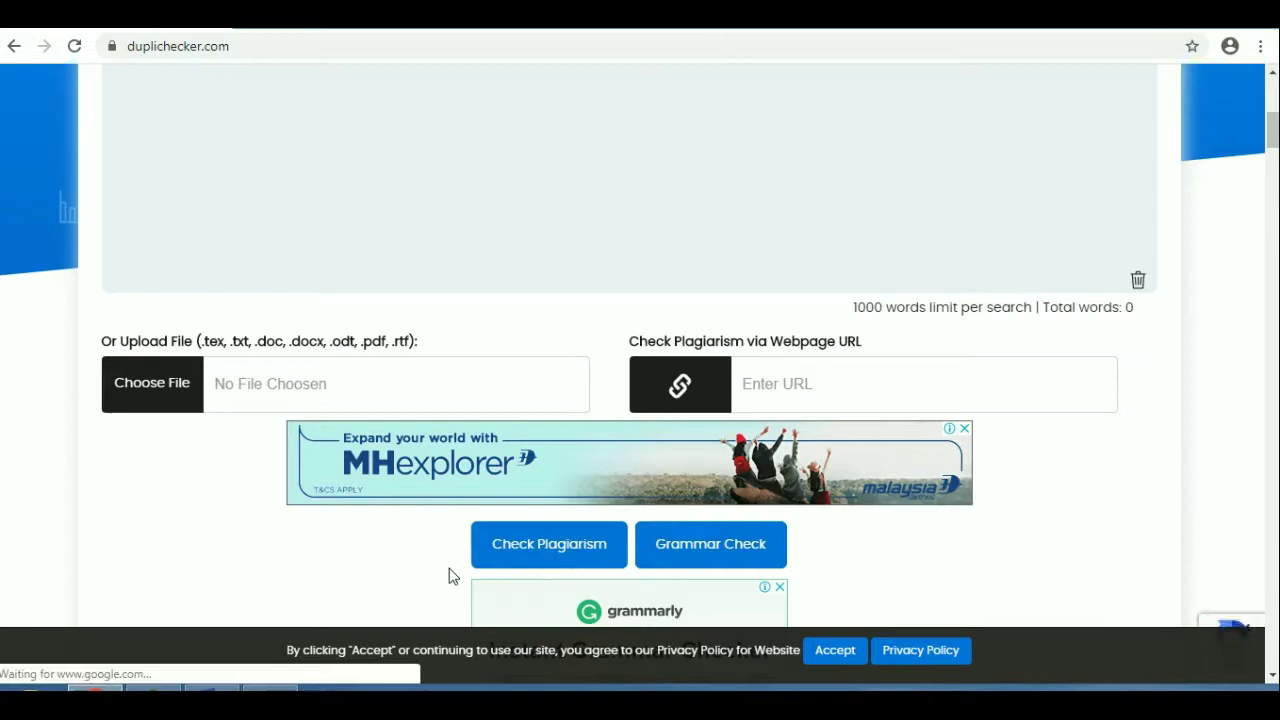
scroll(392, 435, "up", 2)
Step: Paste the 919-word spun article into the checker's text box
right_click(208, 250)
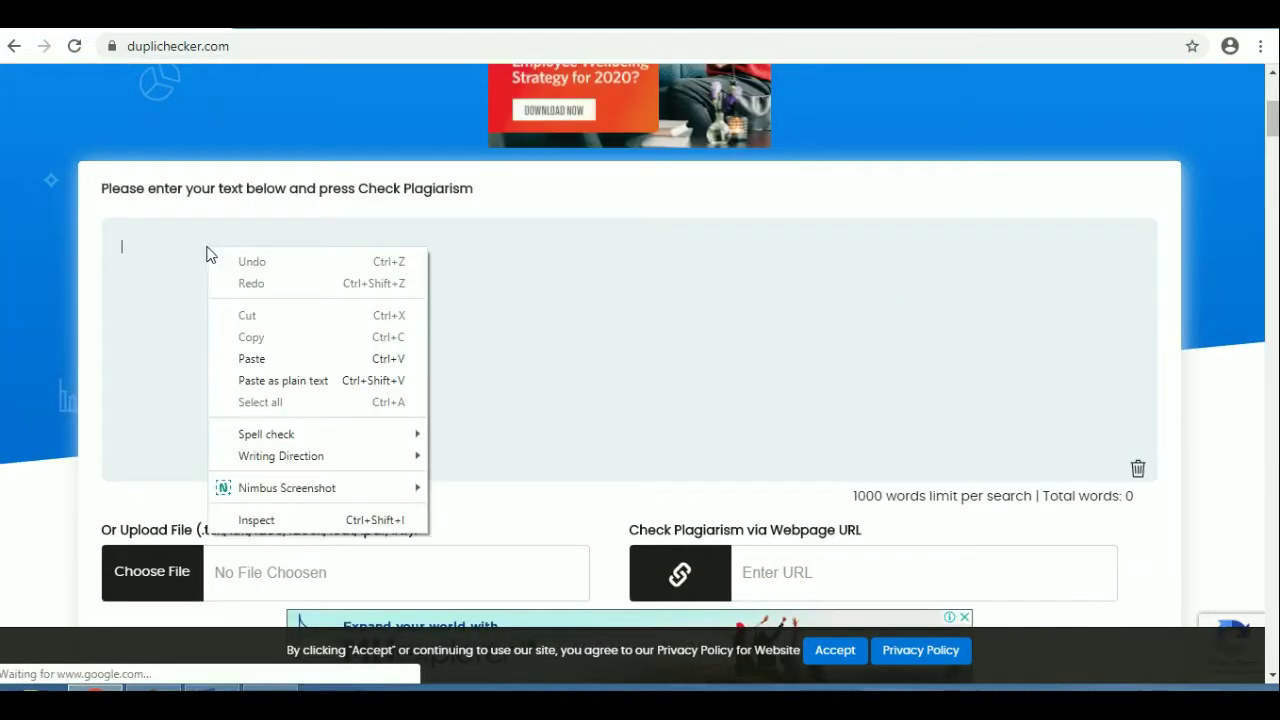
left_click(265, 358)
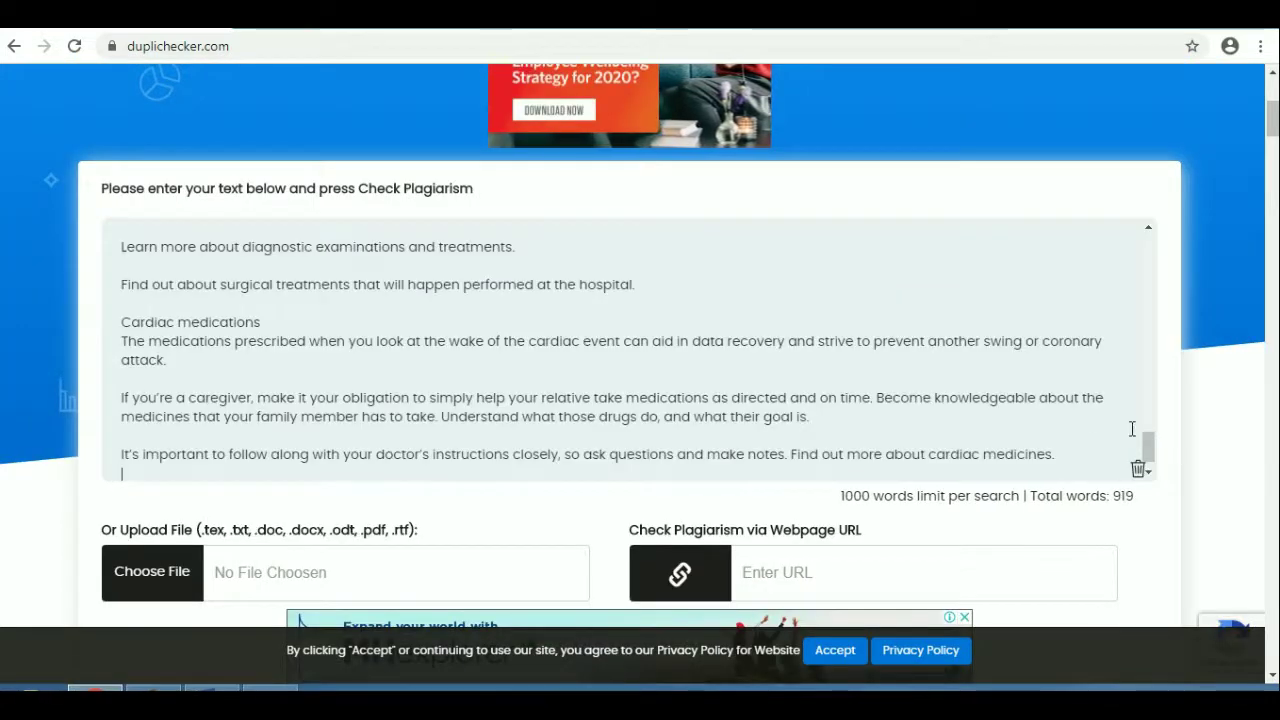
left_click_drag(1147, 445, 1135, 225)
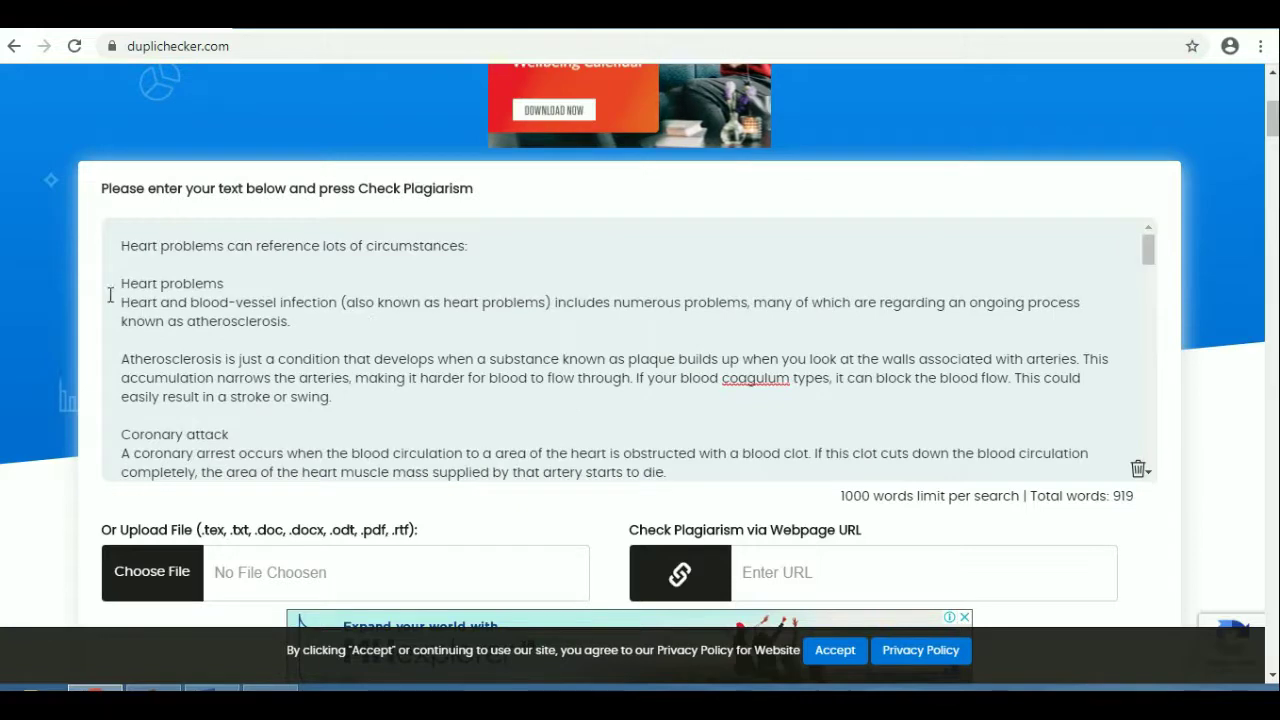
scroll(52, 292, "down", 3)
scroll(35, 300, "down", 3)
scroll(35, 300, "up", 1)
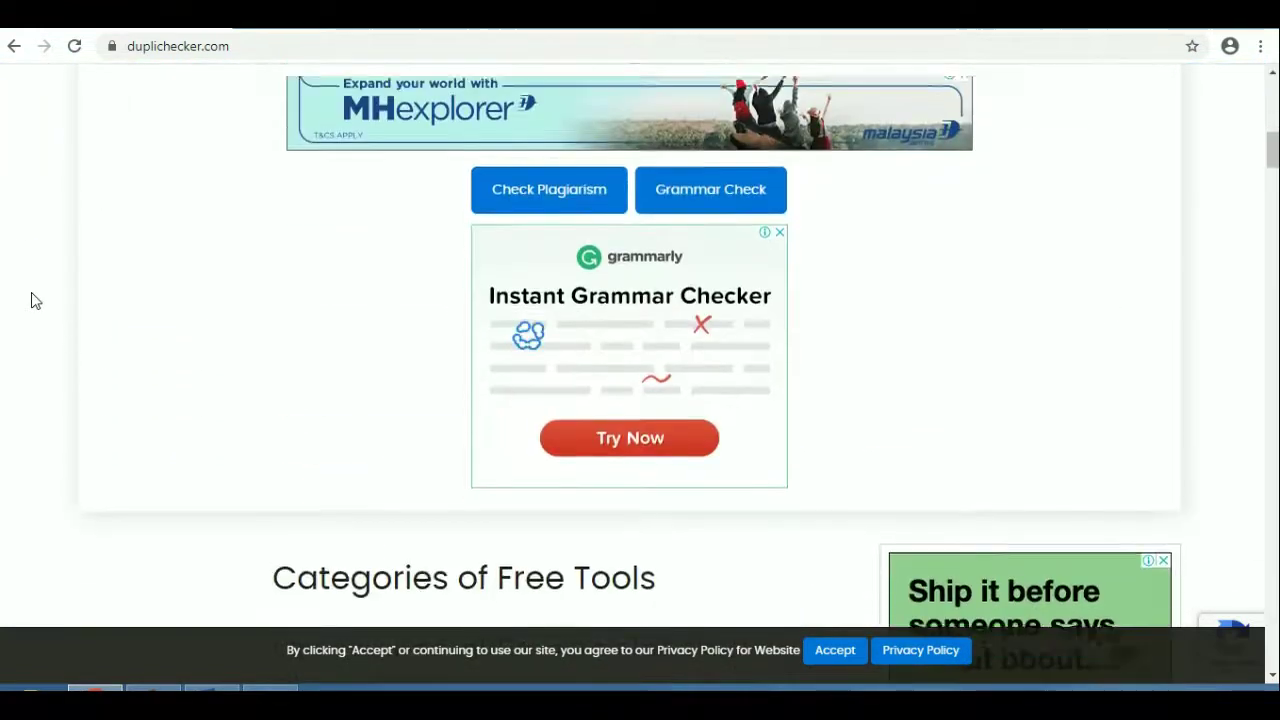
scroll(414, 406, "up", 1)
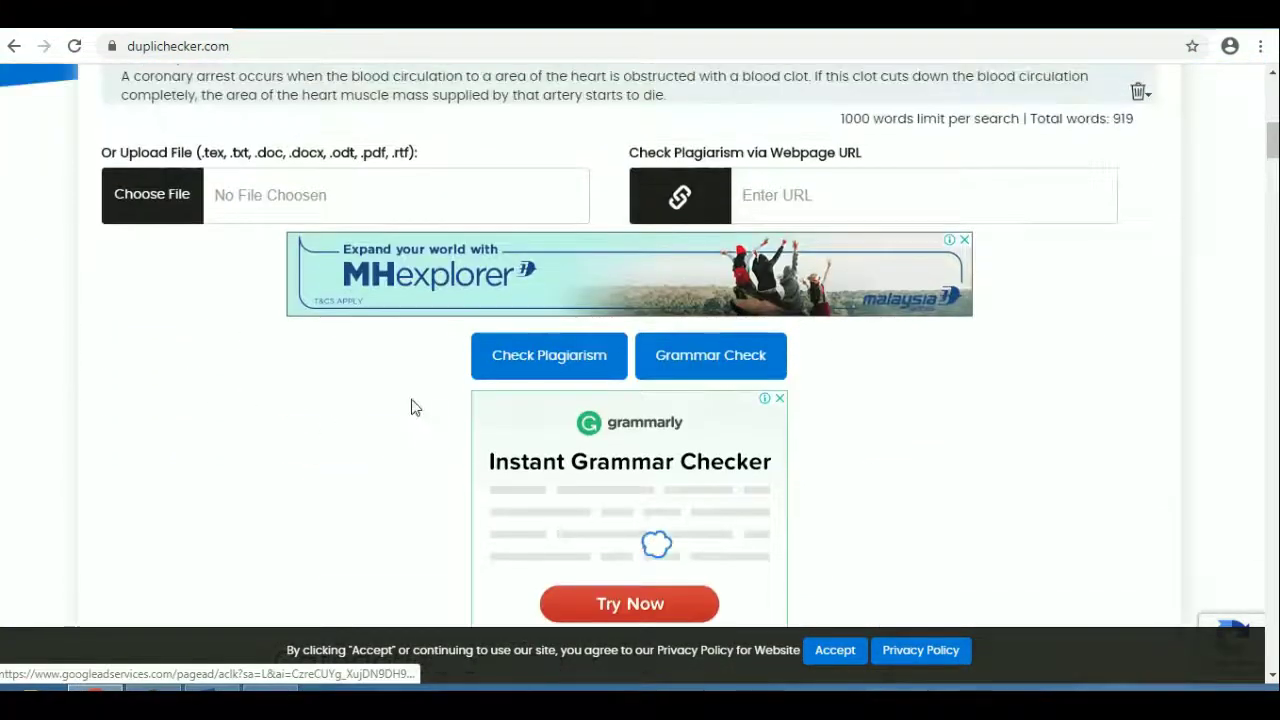
scroll(400, 410, "up", 1)
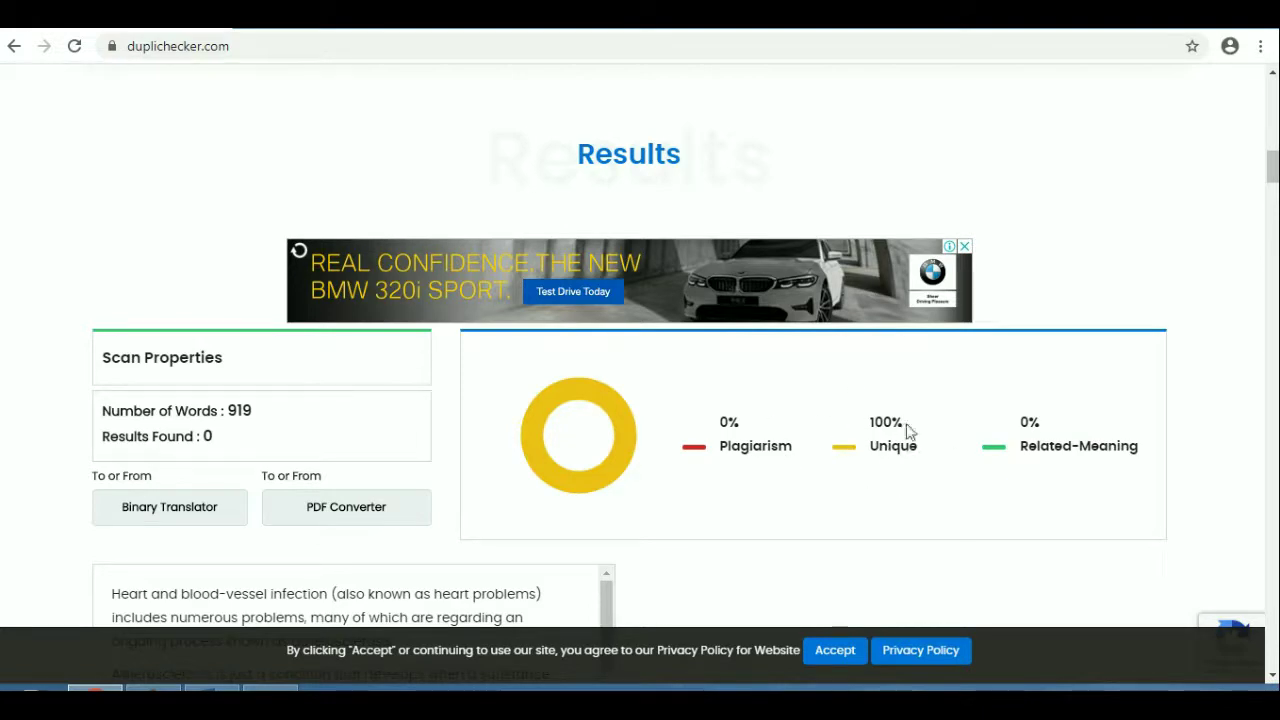
Step: Scroll through the results showing 0% plagiarism, 100% unique and 0 matches
scroll(714, 506, "down", 2)
scroll(360, 487, "down", 3)
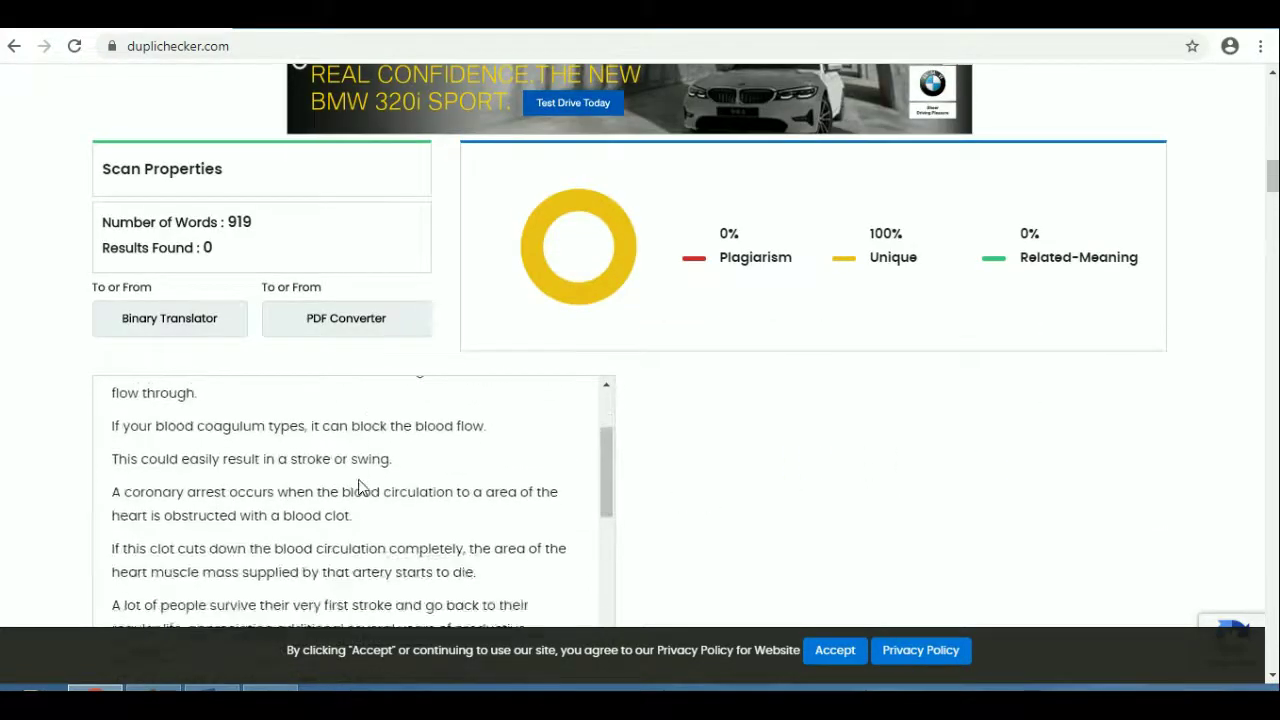
scroll(360, 487, "down", 3)
scroll(360, 487, "down", 3)
scroll(360, 487, "down", 3)
scroll(362, 488, "down", 3)
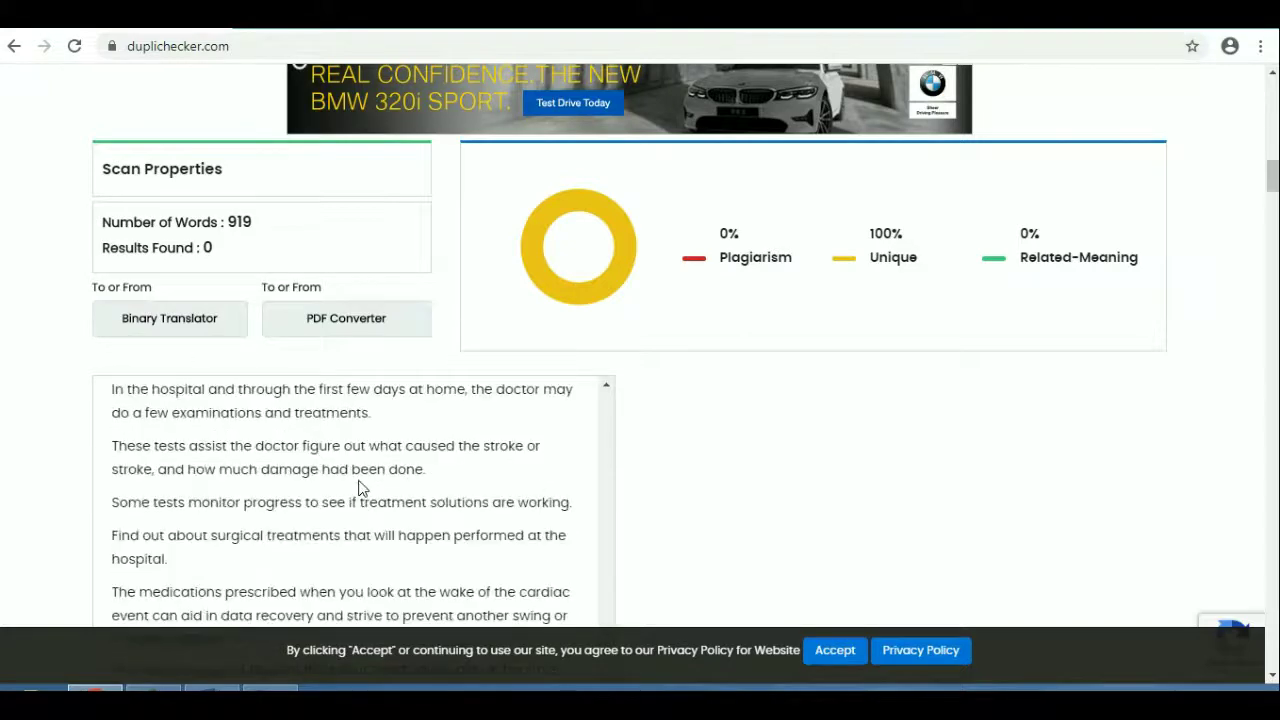
scroll(650, 472, "up", 2)
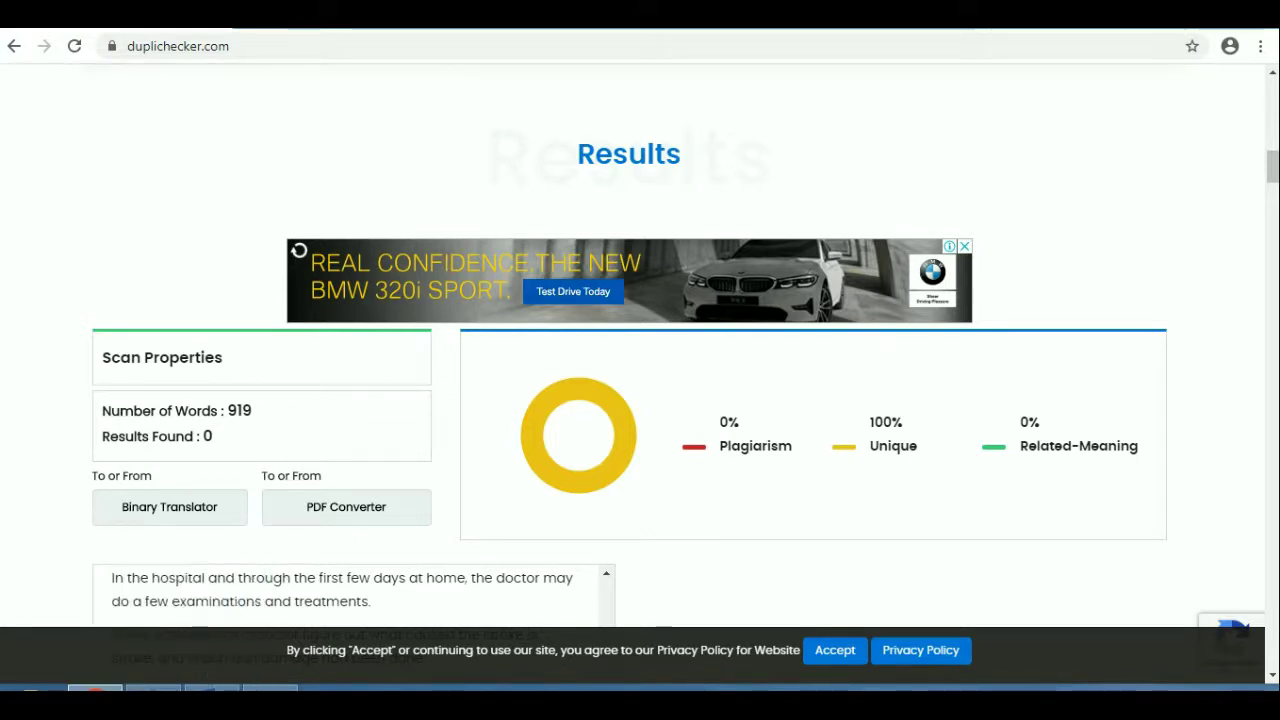
Step: Close the spun New Document 7 in Chimp Rewriter without saving
left_click(155, 688)
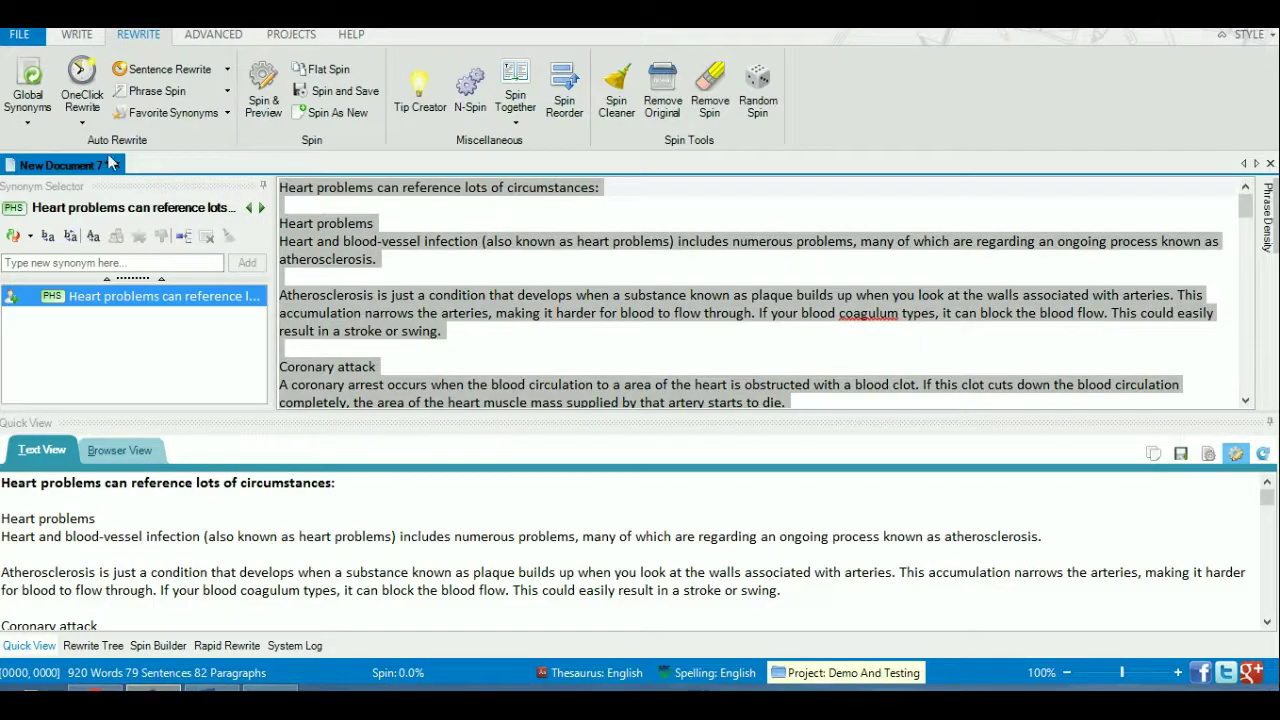
mouse_move(62, 165)
left_click(116, 166)
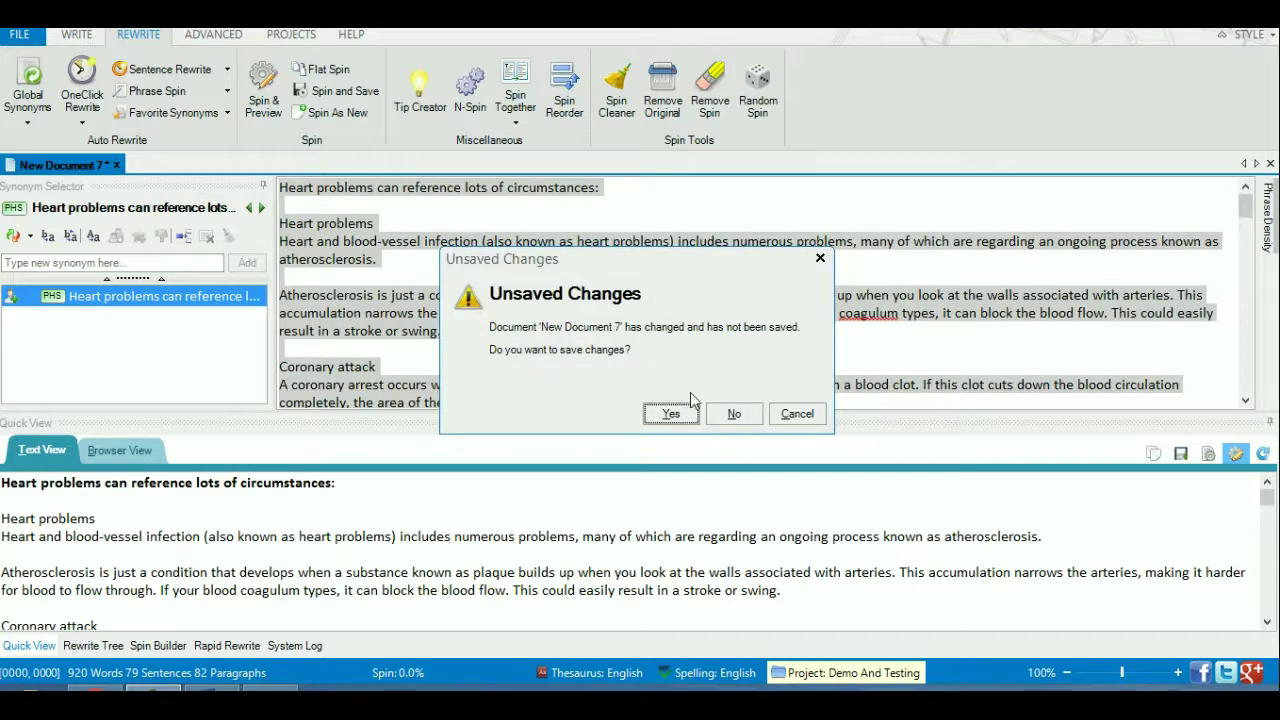
key("Escape")
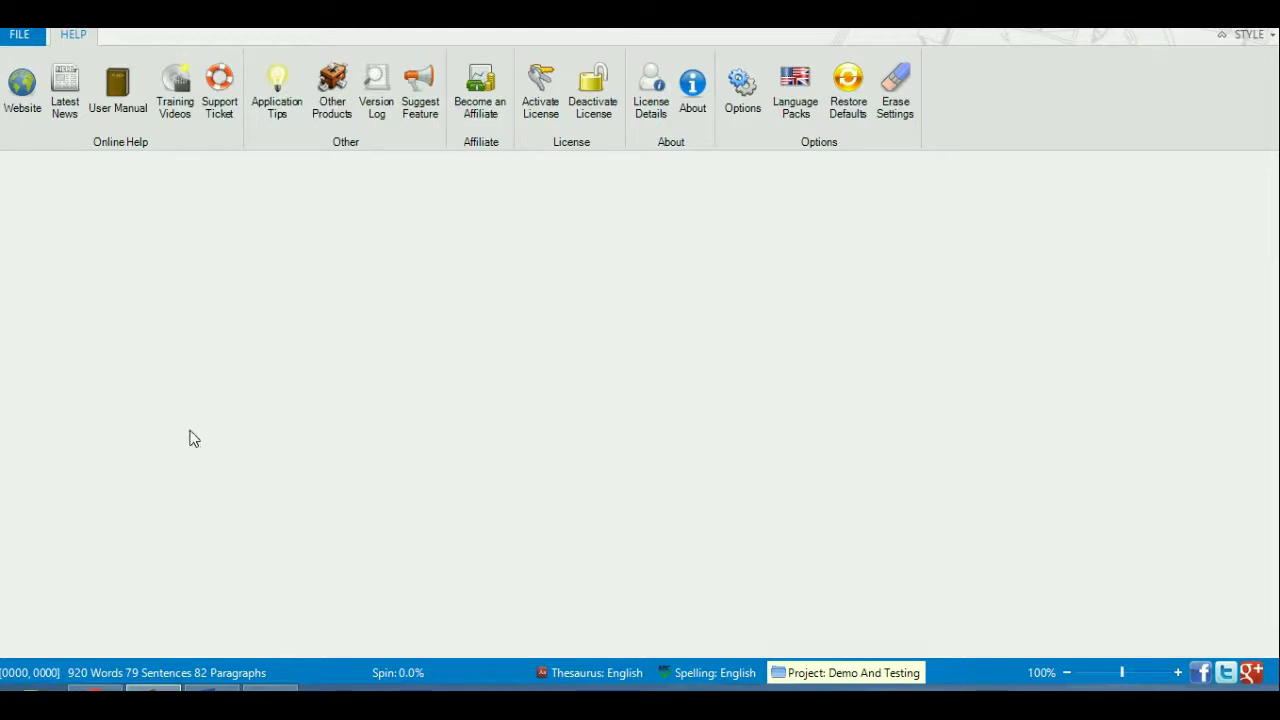
Step: Create blank New Document 8 and select all of the original article
left_click(22, 36)
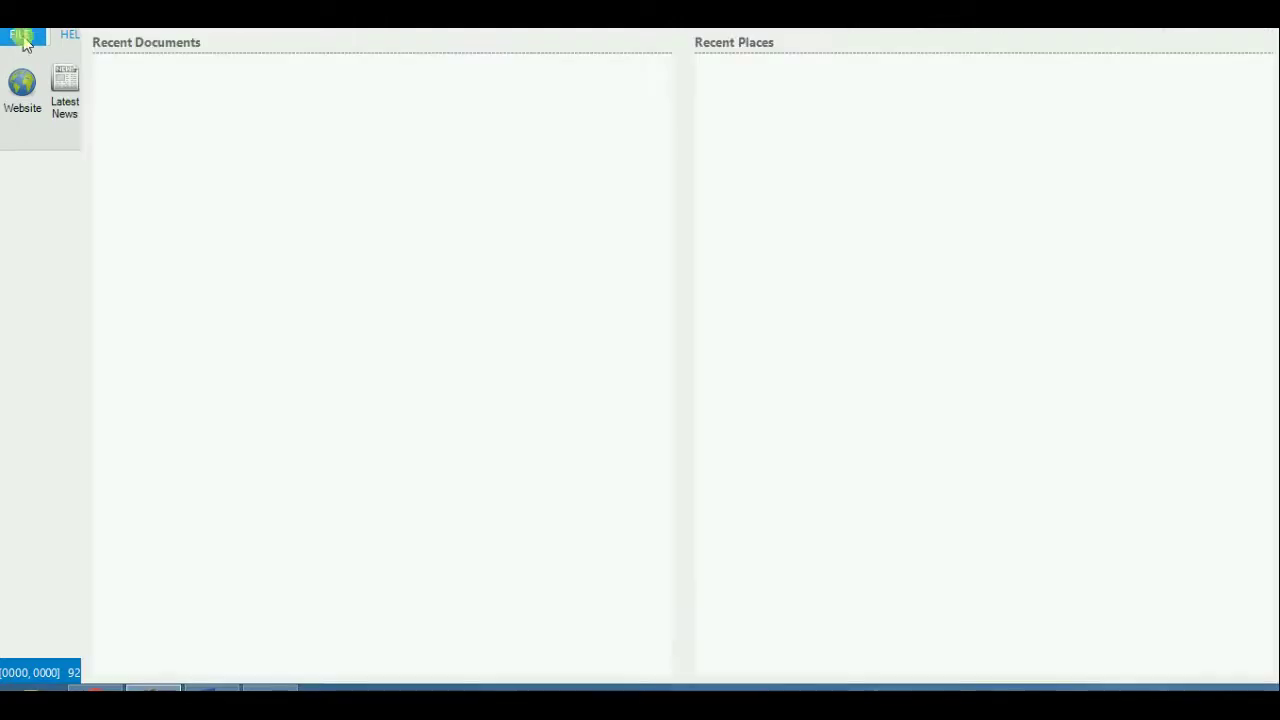
left_click(36, 73)
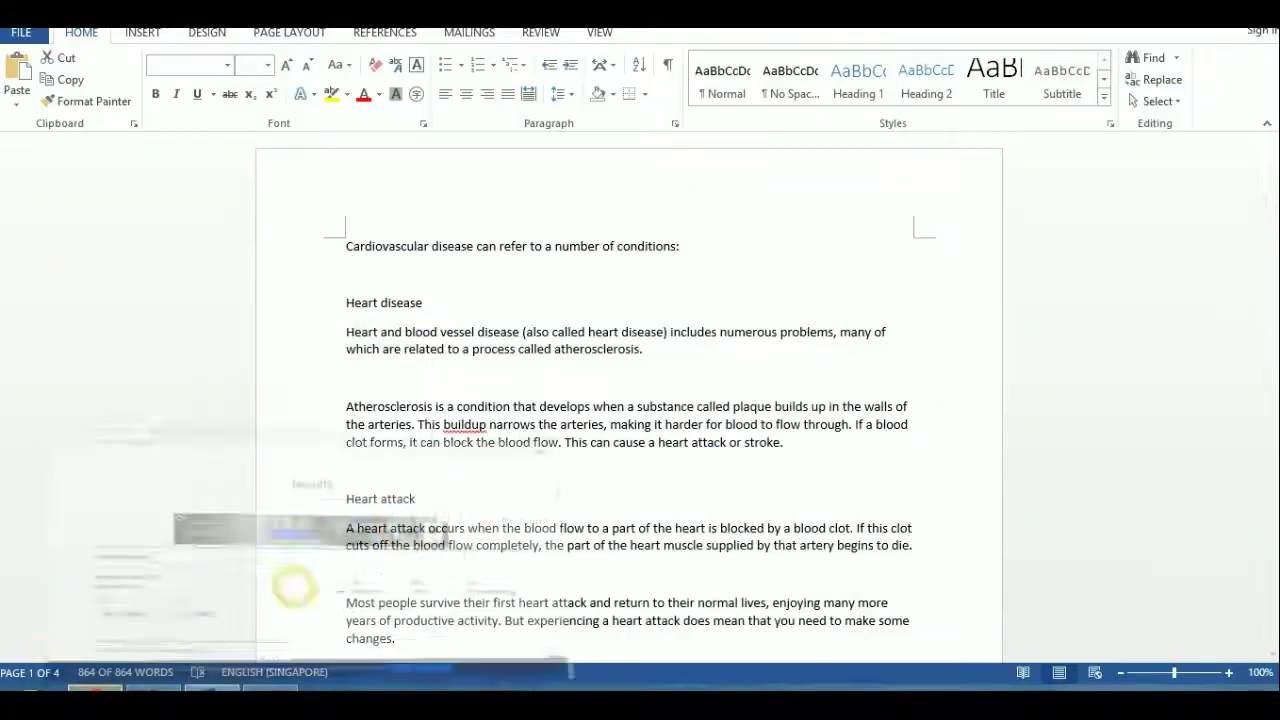
key("ctrl+a")
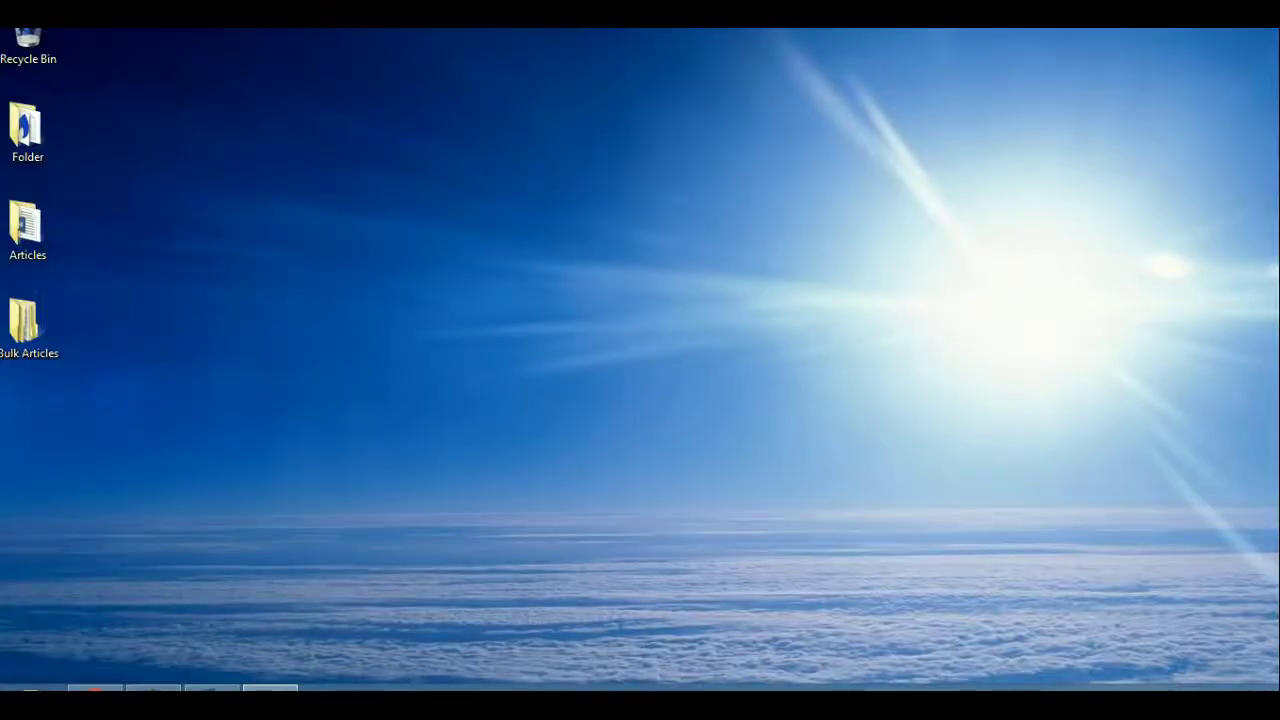
Step: Preview '7 Steps To Thinking Better' and 'If Your Outlook Is Better' from 5 Better Your Brain Articles
double_click(30, 330)
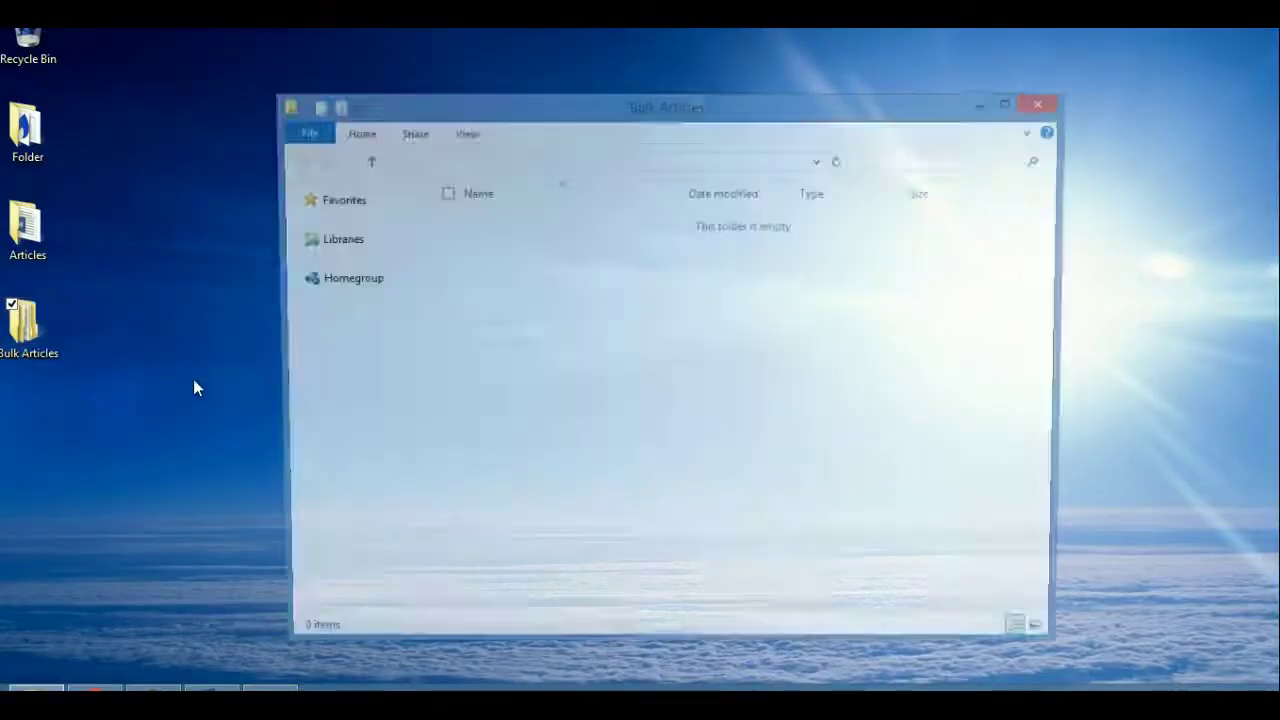
double_click(530, 222)
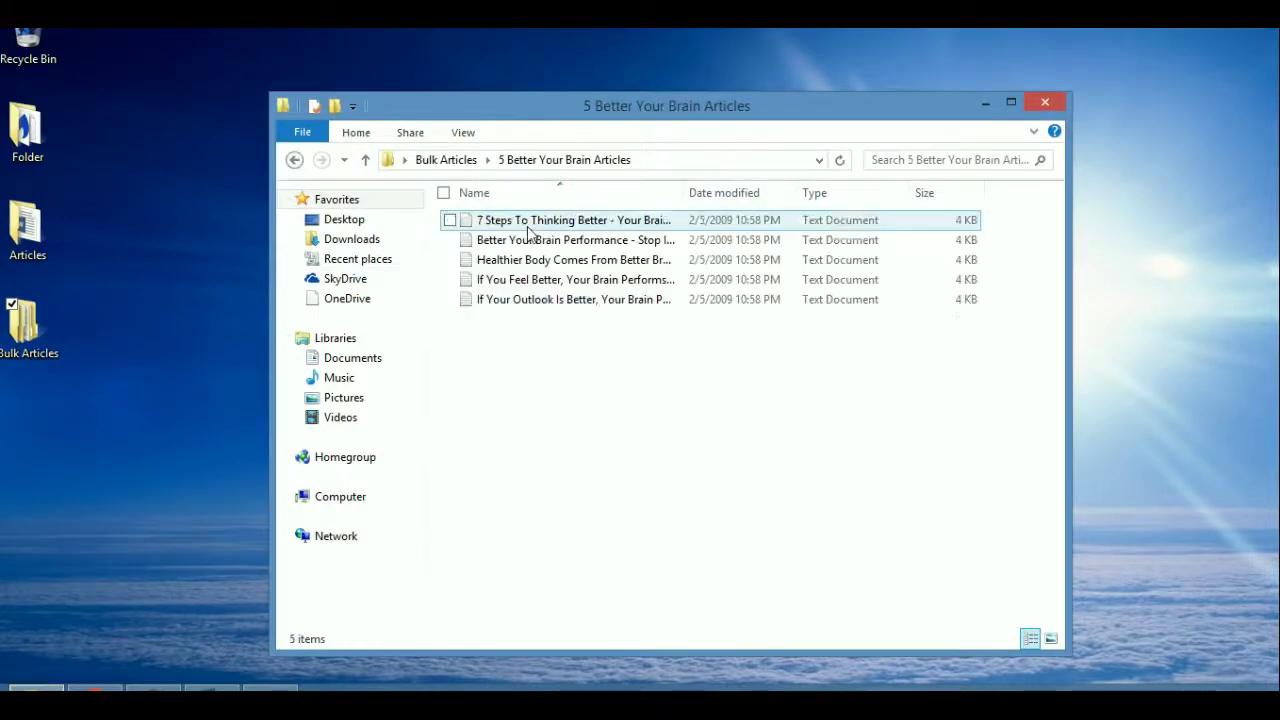
double_click(566, 222)
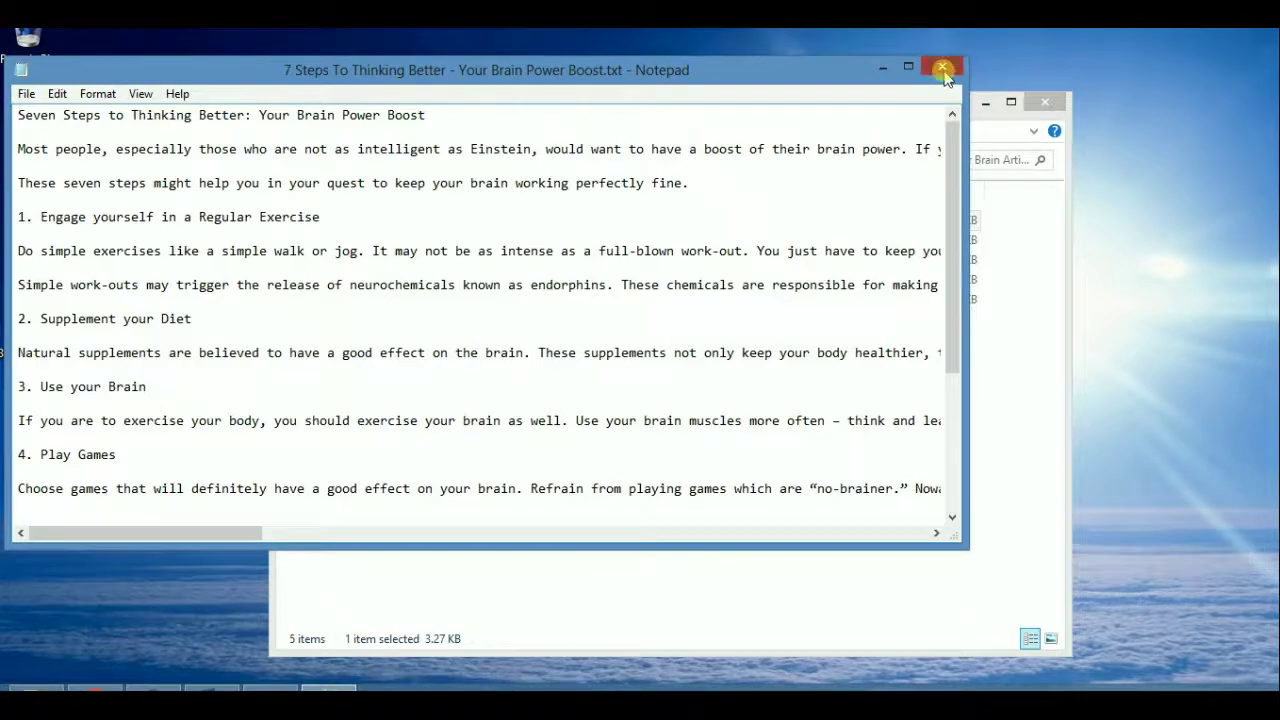
left_click(942, 67)
double_click(586, 301)
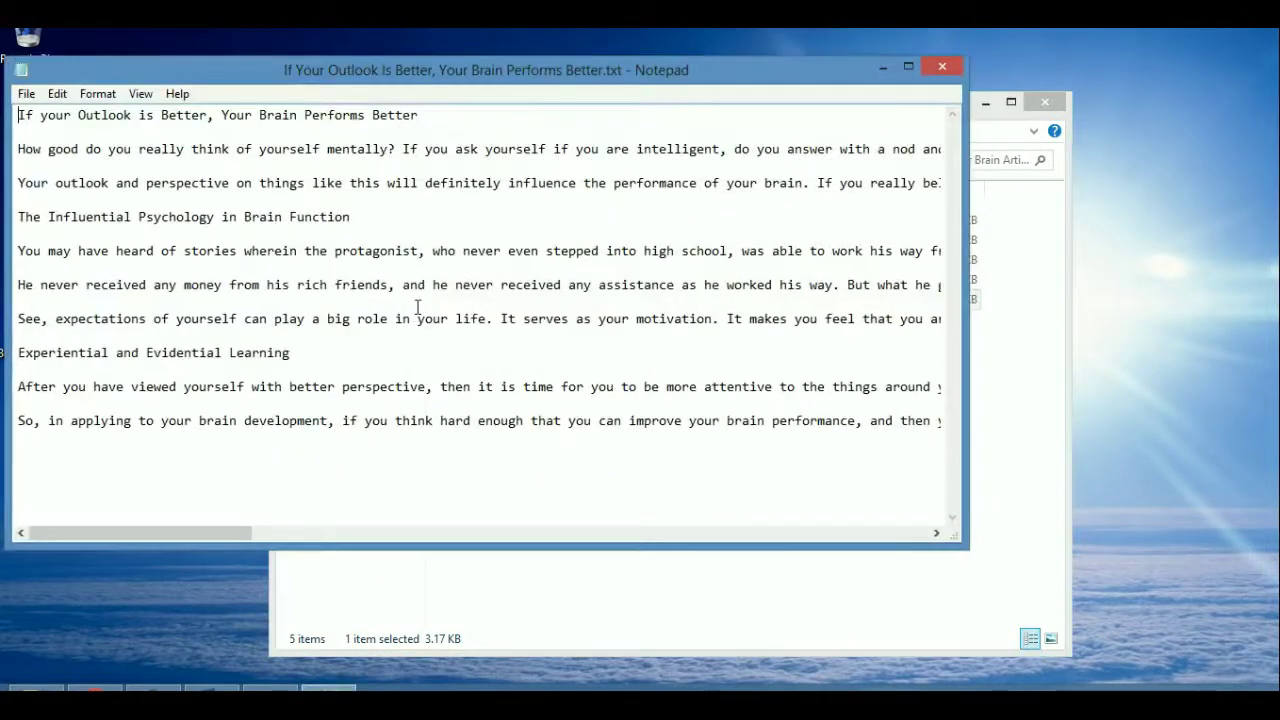
left_click(940, 67)
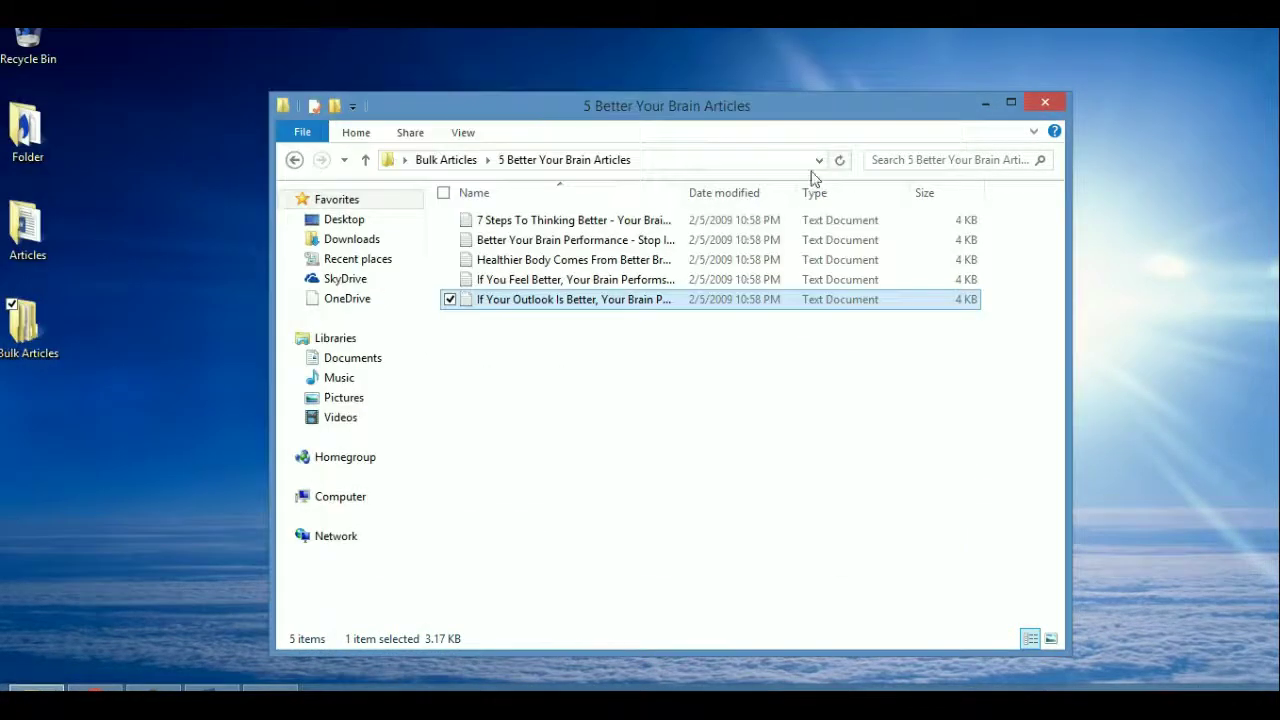
left_click(1054, 103)
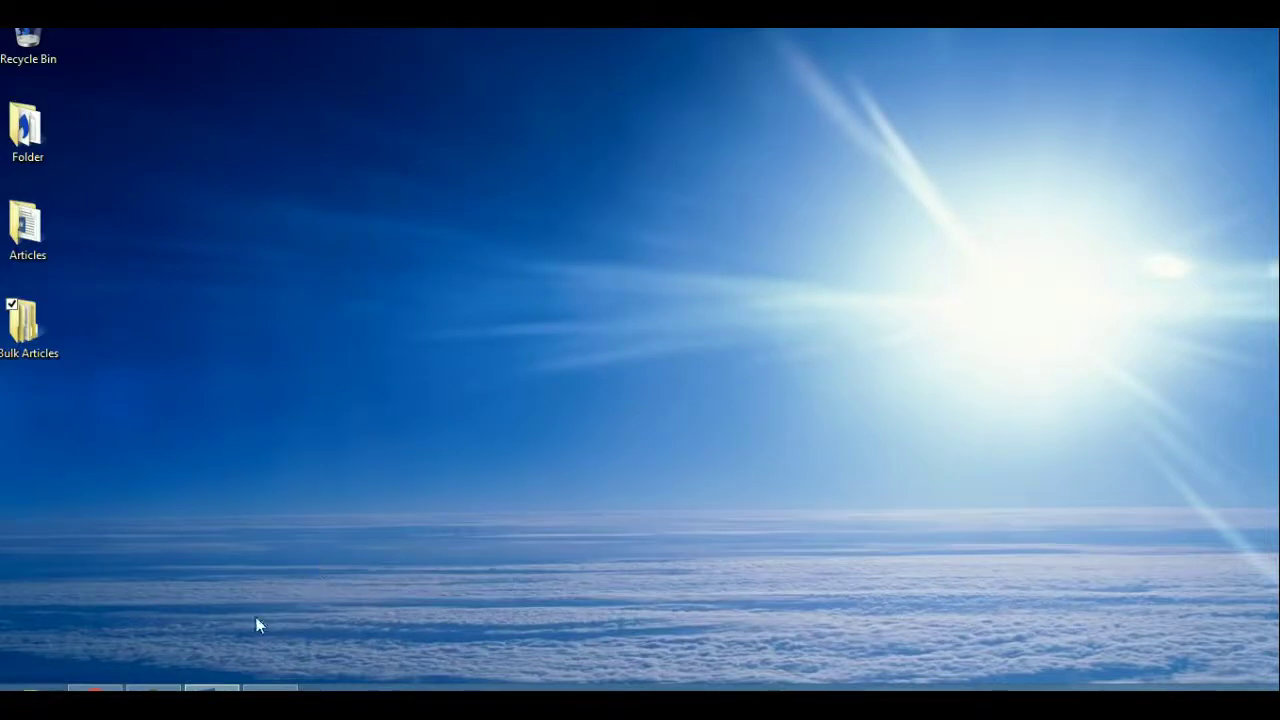
Step: Bring Chimp Rewriter back up and open the Bulk Spin Directory export dialog from the Advanced tab
left_click(153, 688)
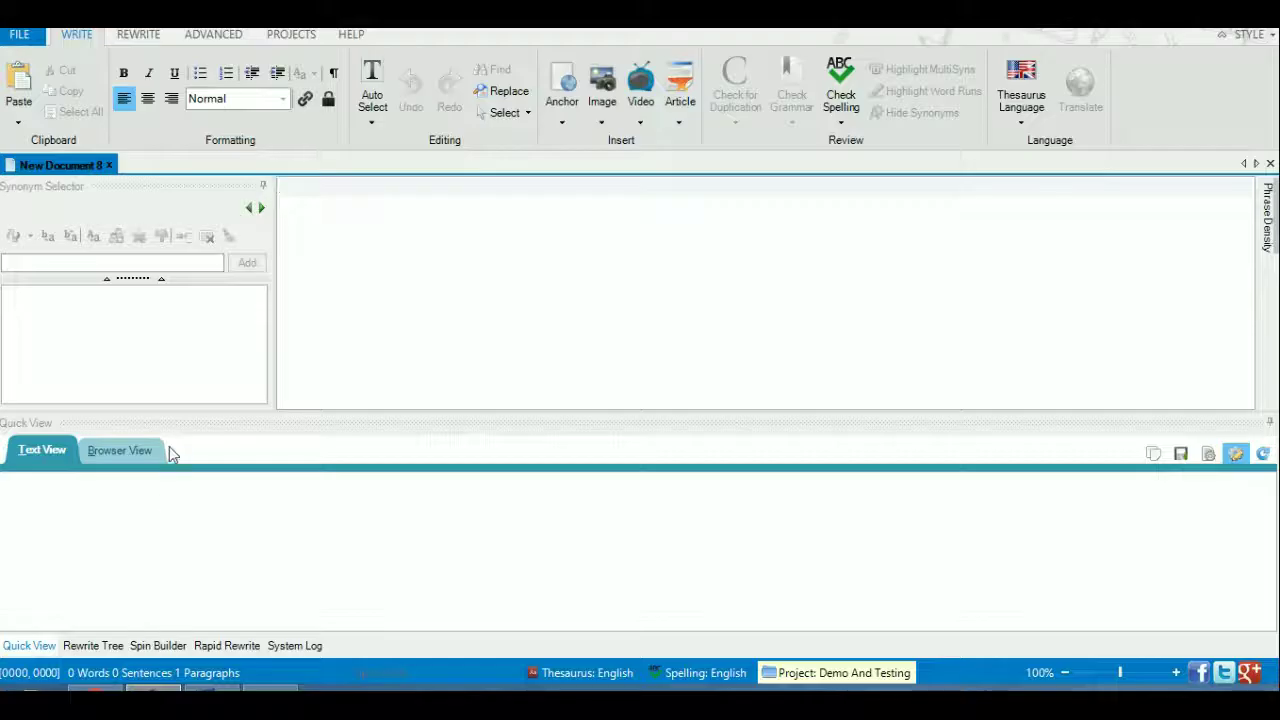
left_click(225, 39)
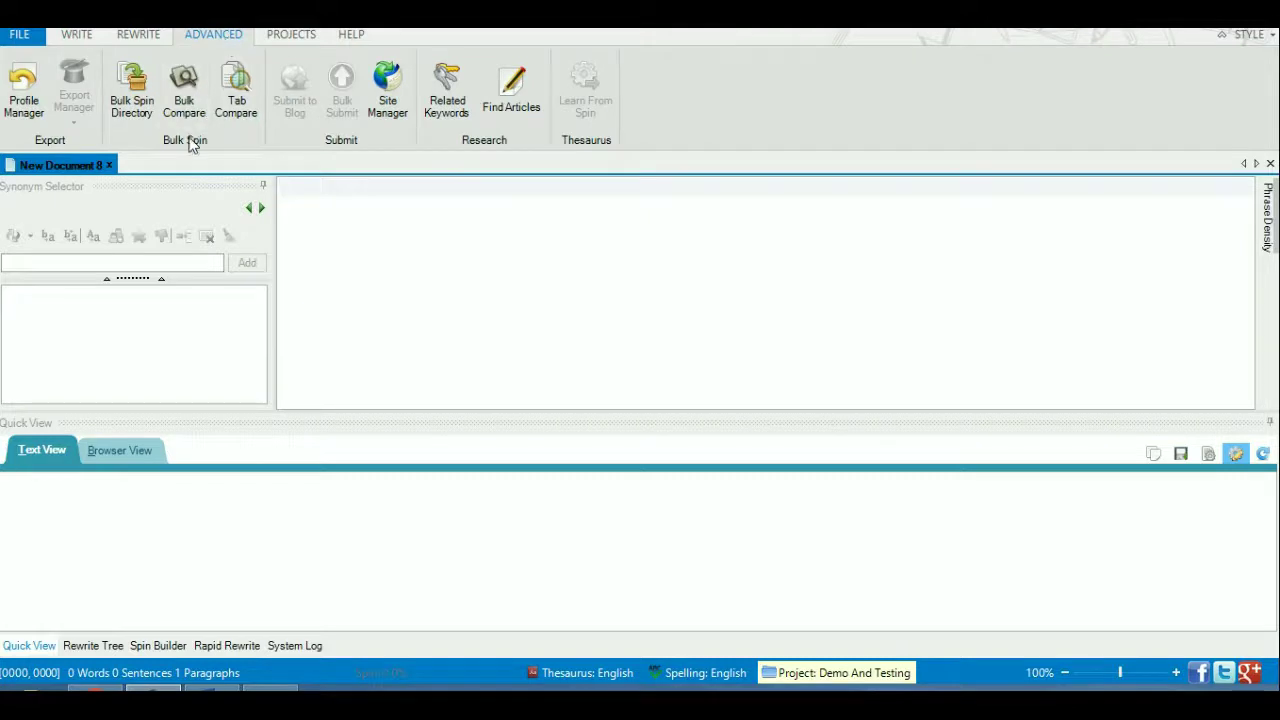
left_click(129, 107)
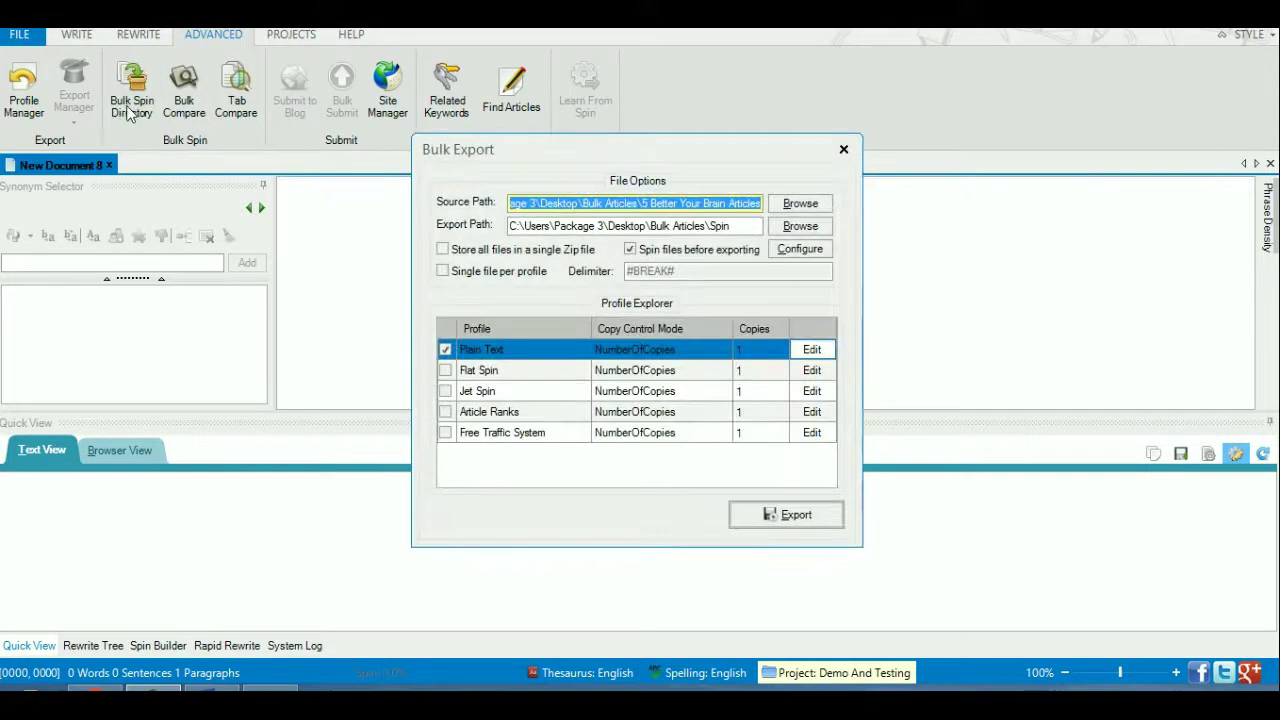
Step: Set the bulk export source folder to '5 Better Your Brain Articles'
left_click(804, 208)
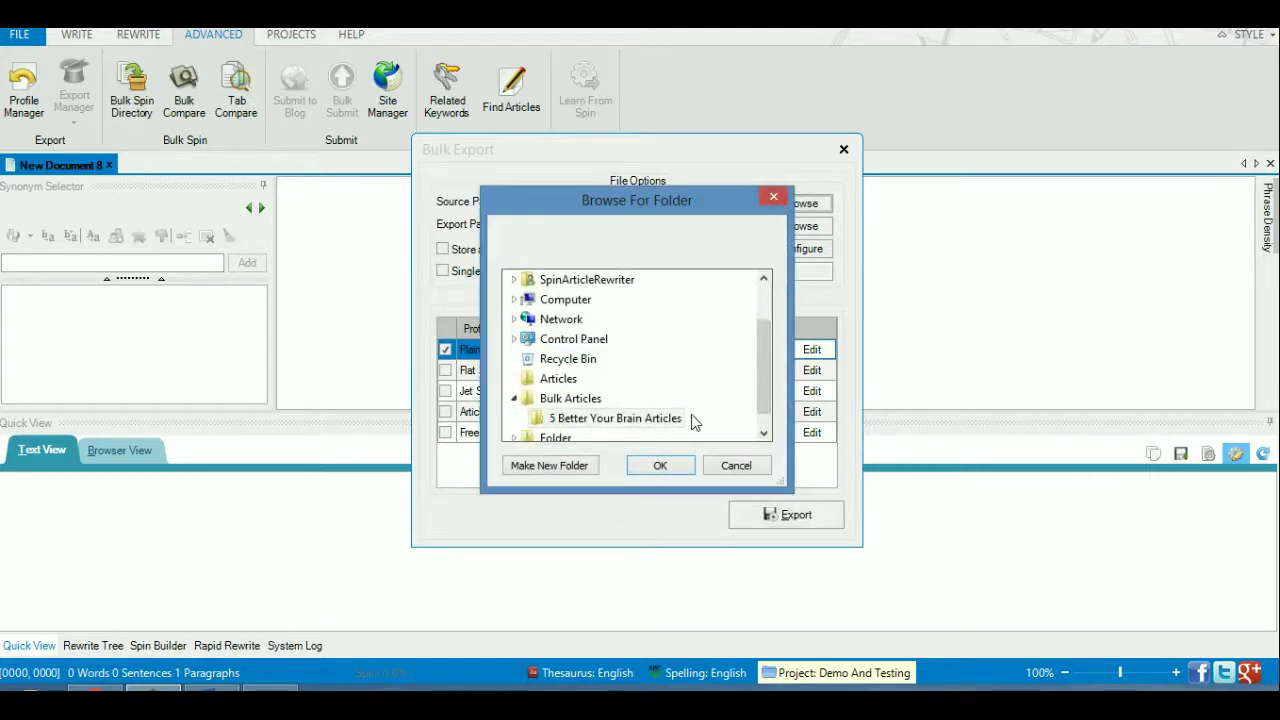
scroll(760, 386, "down", 1)
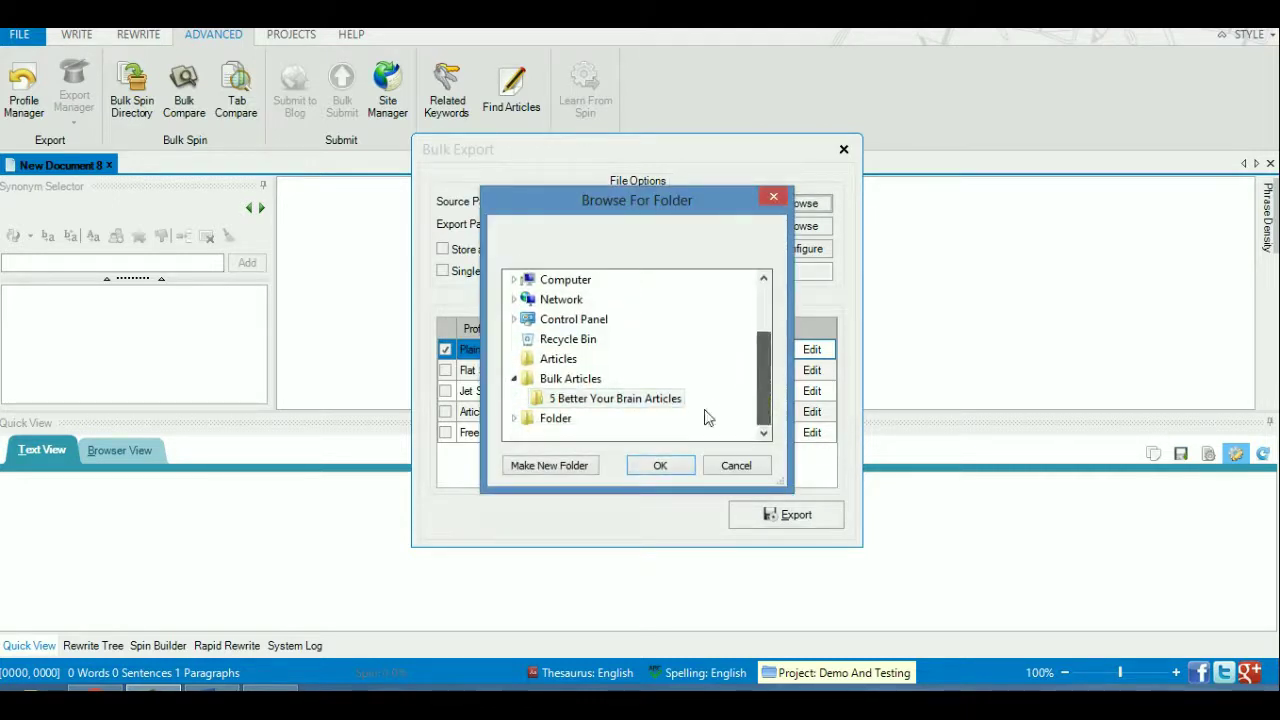
left_click(664, 398)
left_click(660, 465)
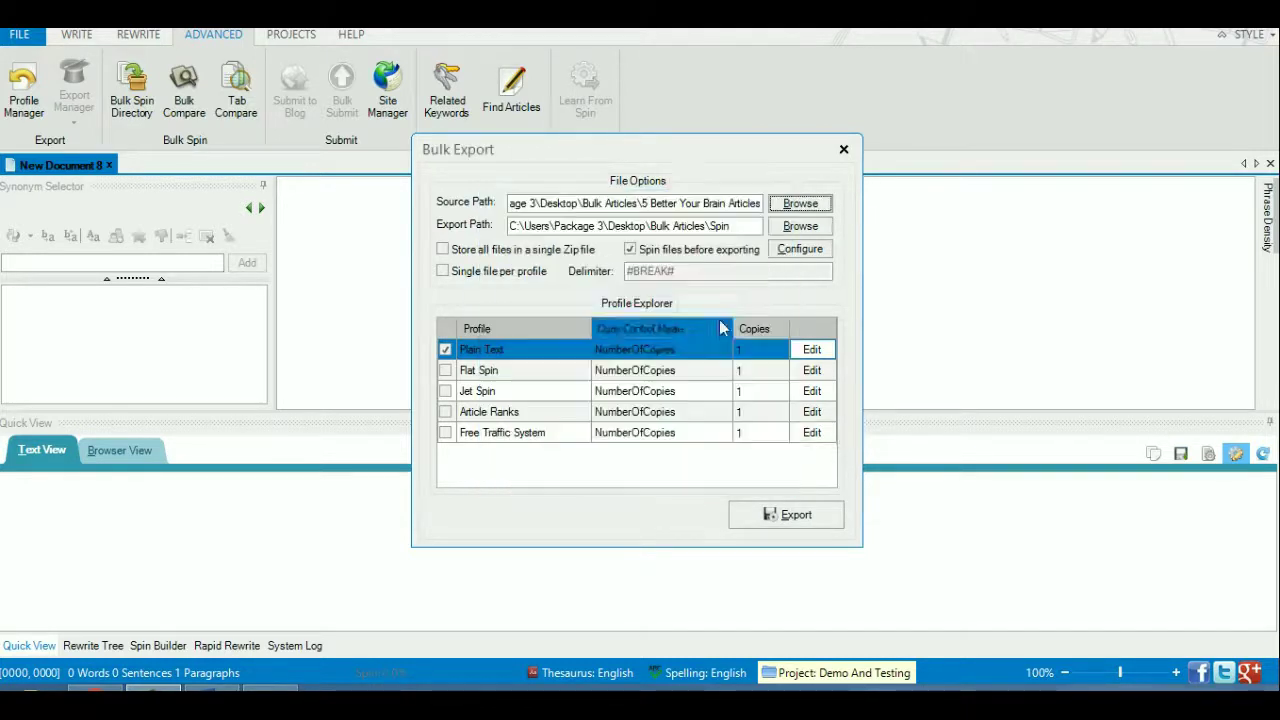
Step: Create a new 'Spin' folder inside Bulk Articles as the destination, keeping 'Spin files before exporting' ticked
left_click(804, 224)
left_click_drag(769, 369, 763, 428)
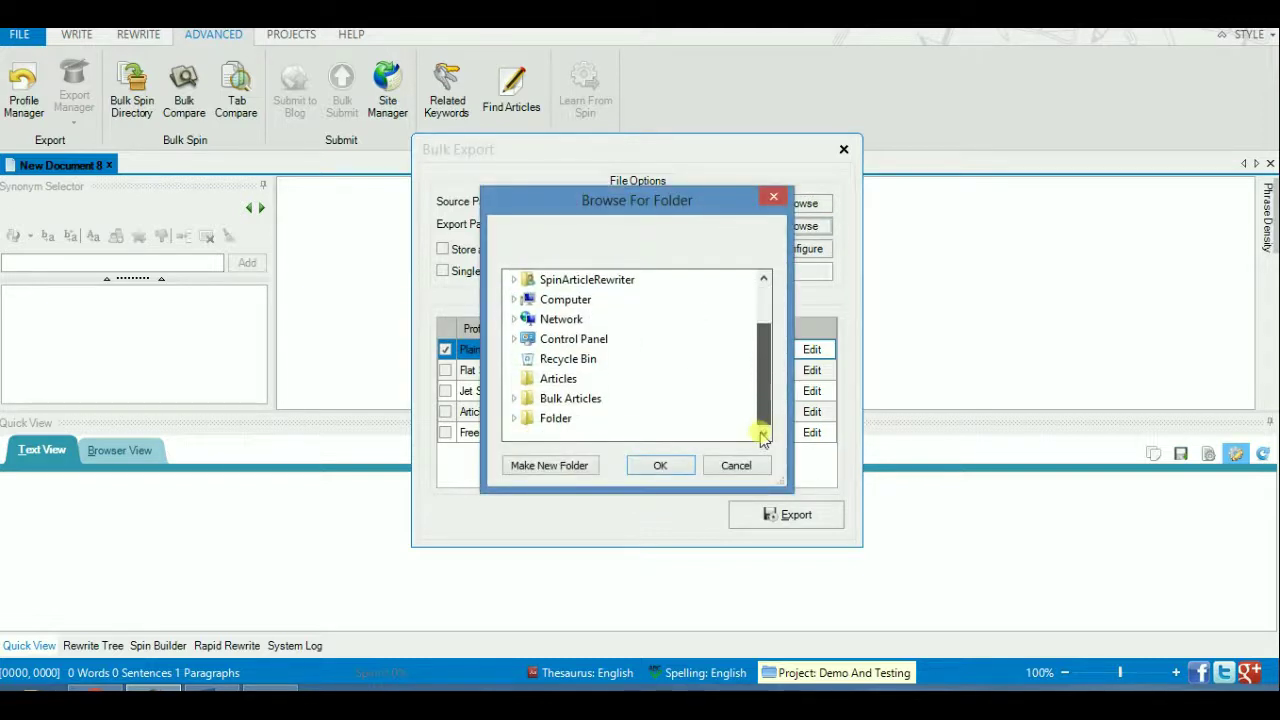
double_click(578, 408)
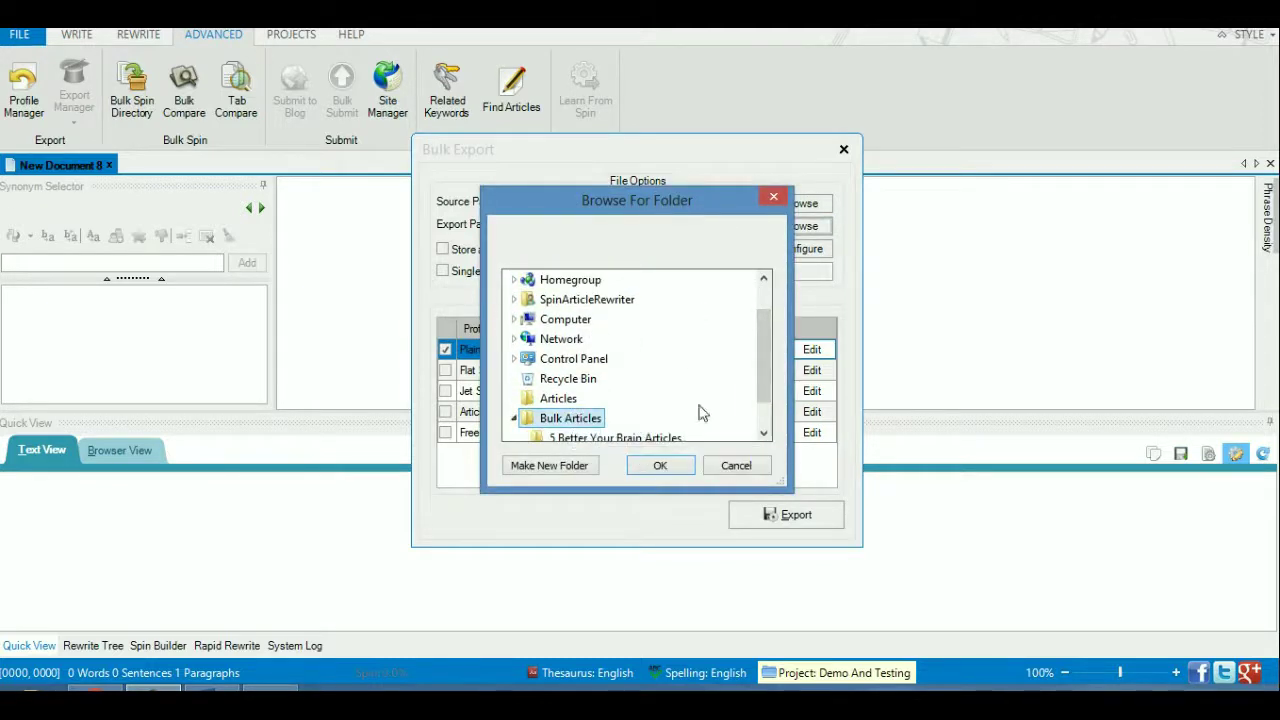
left_click_drag(760, 380, 761, 420)
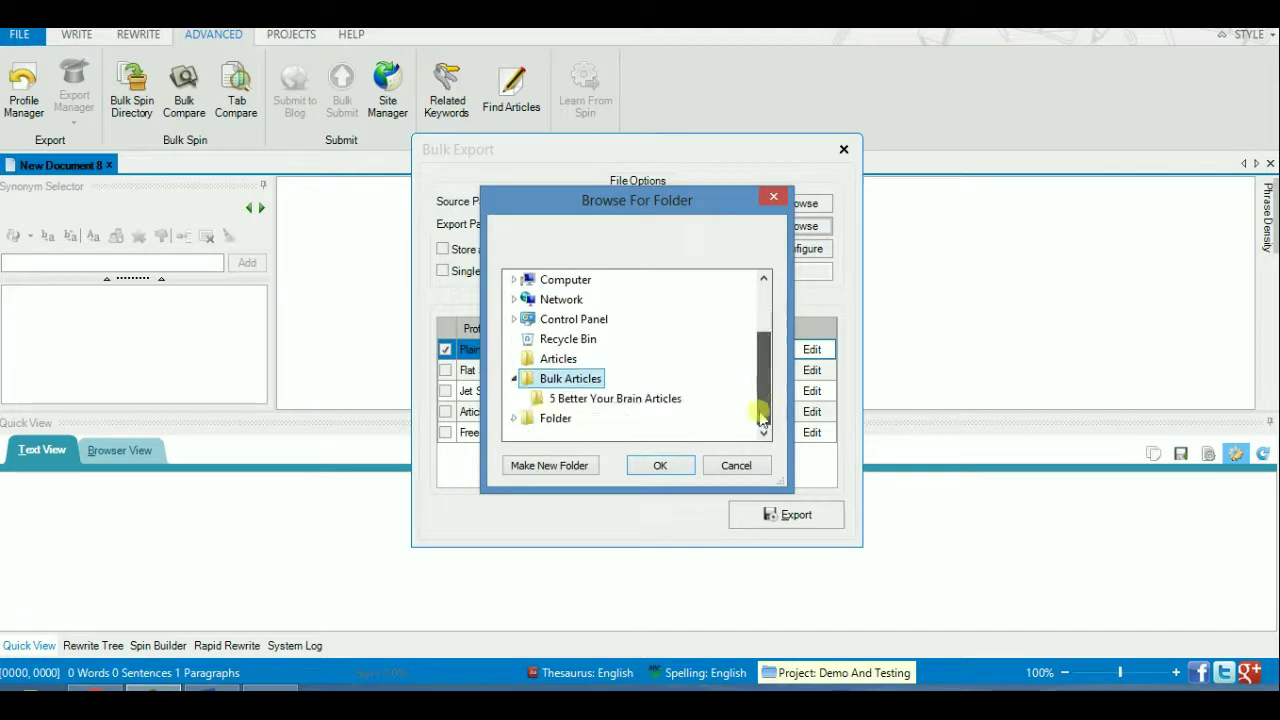
right_click(588, 380)
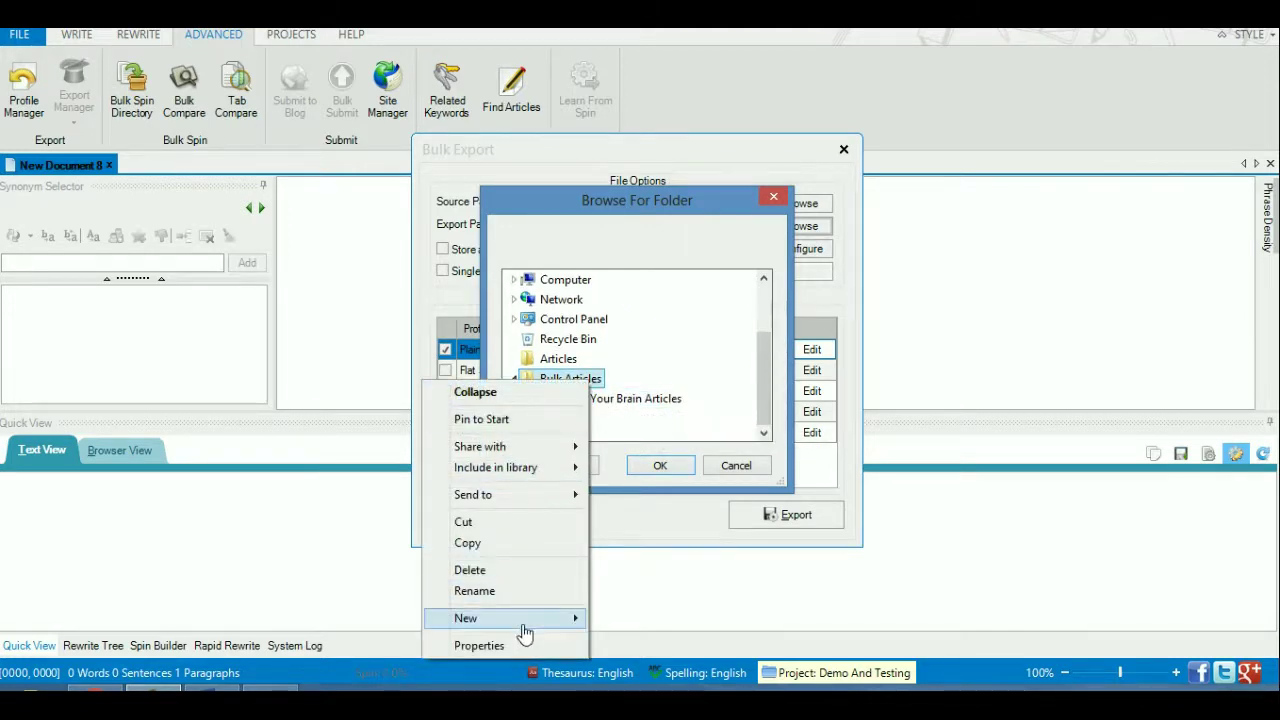
mouse_move(505, 618)
left_click(369, 618)
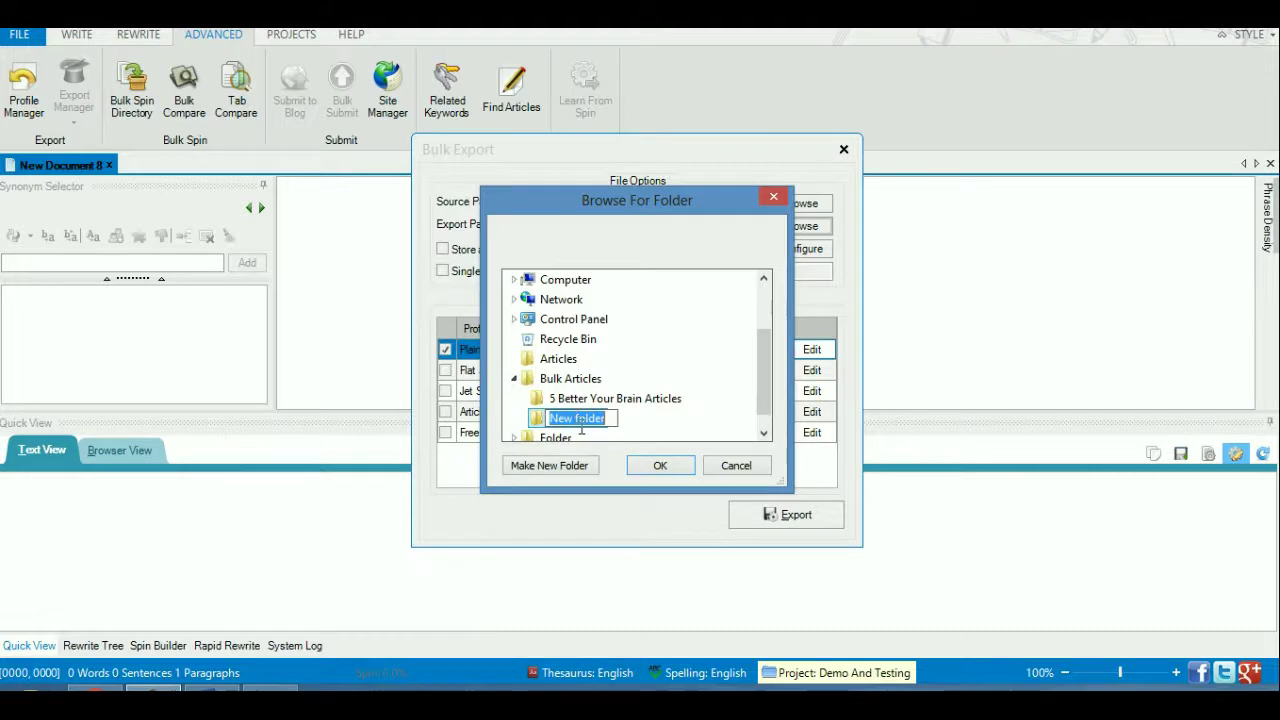
type("Spin")
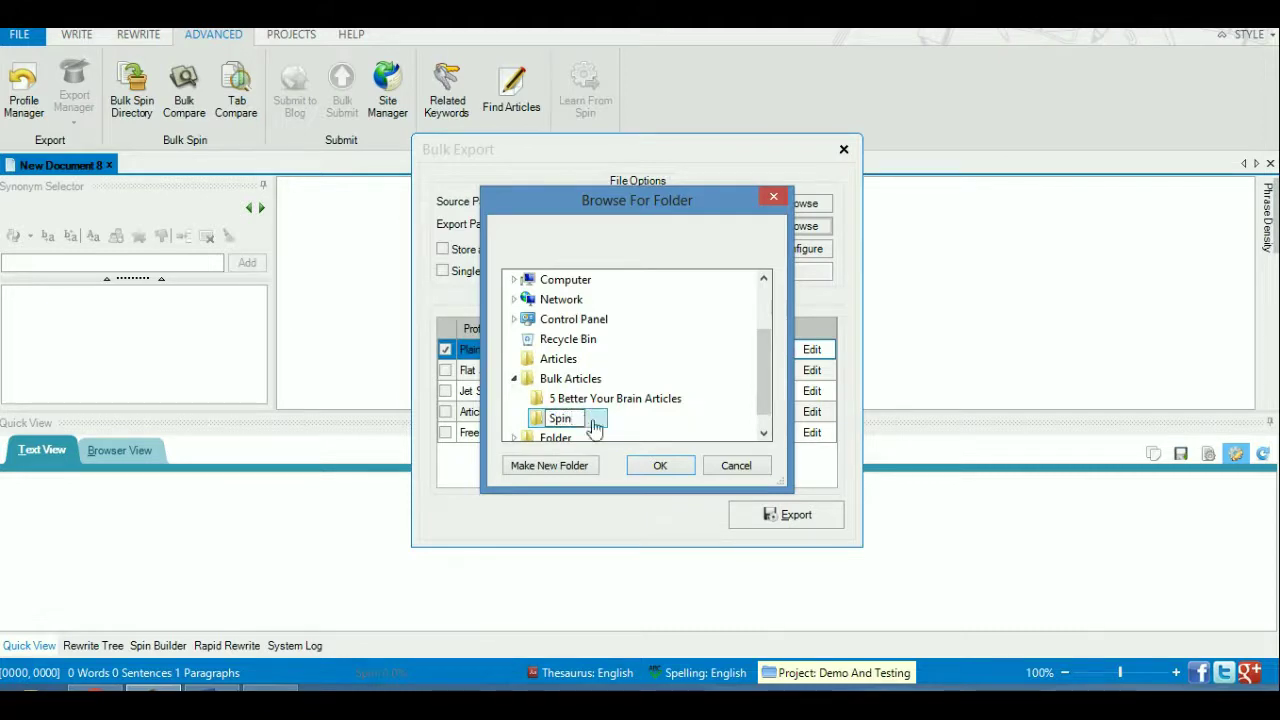
left_click(640, 426)
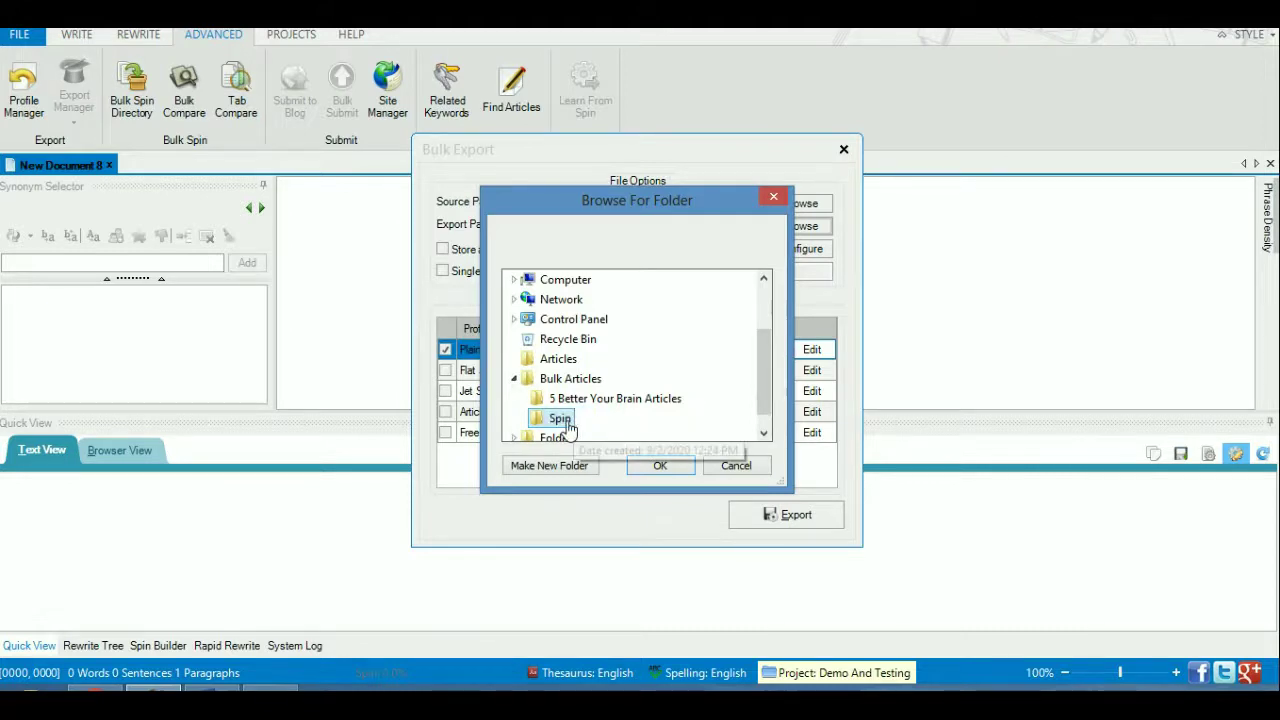
left_click(662, 467)
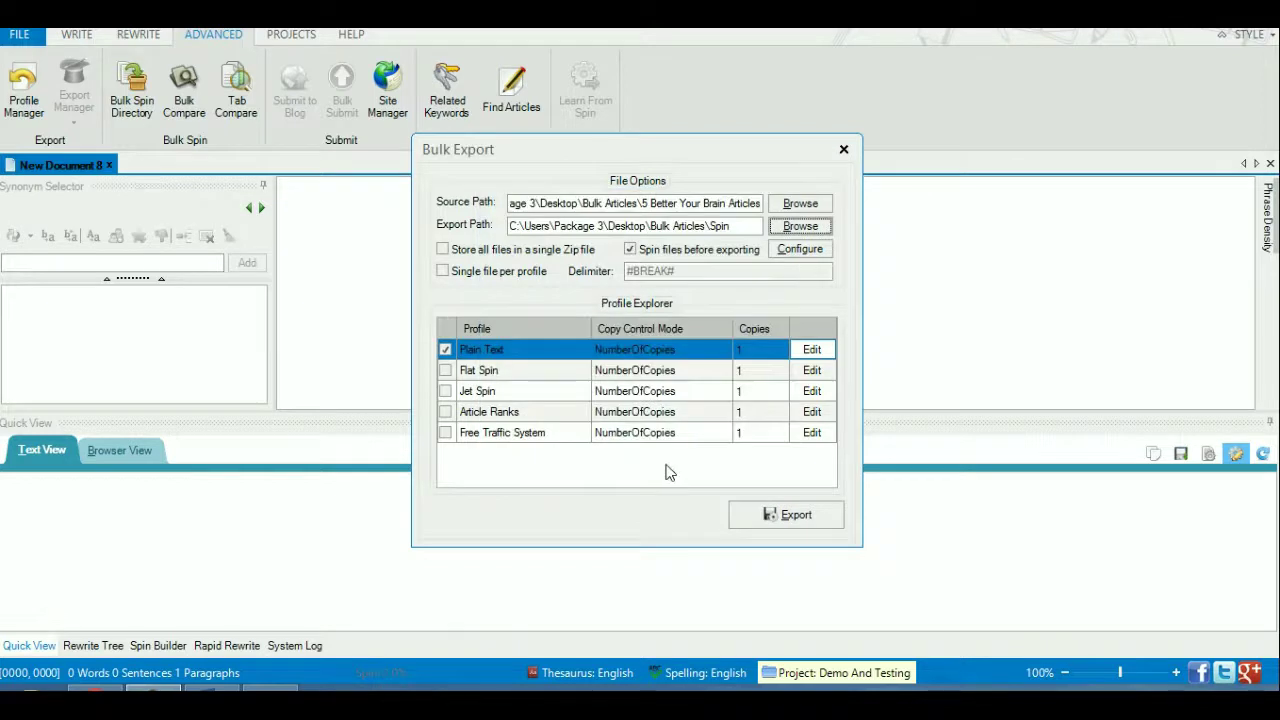
left_click(664, 258)
left_click(658, 256)
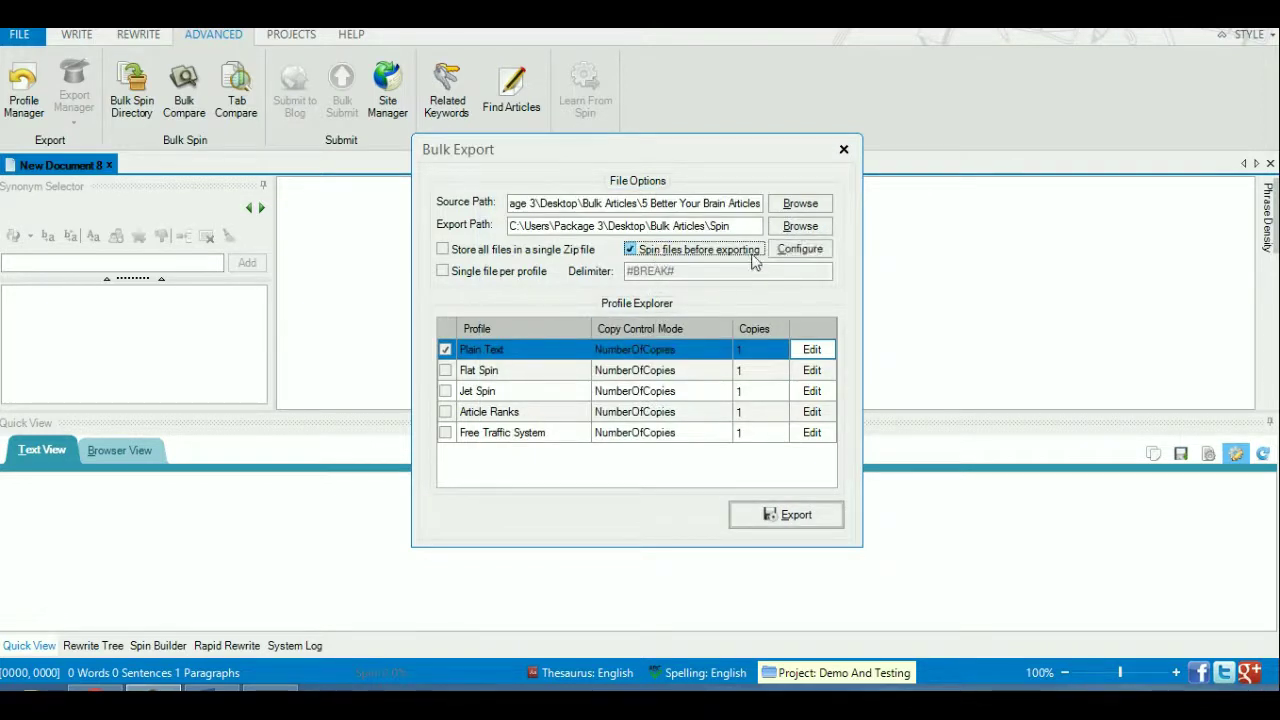
Step: Leave sentence rewriting and reordering off, then apply the global spin settings
left_click(785, 250)
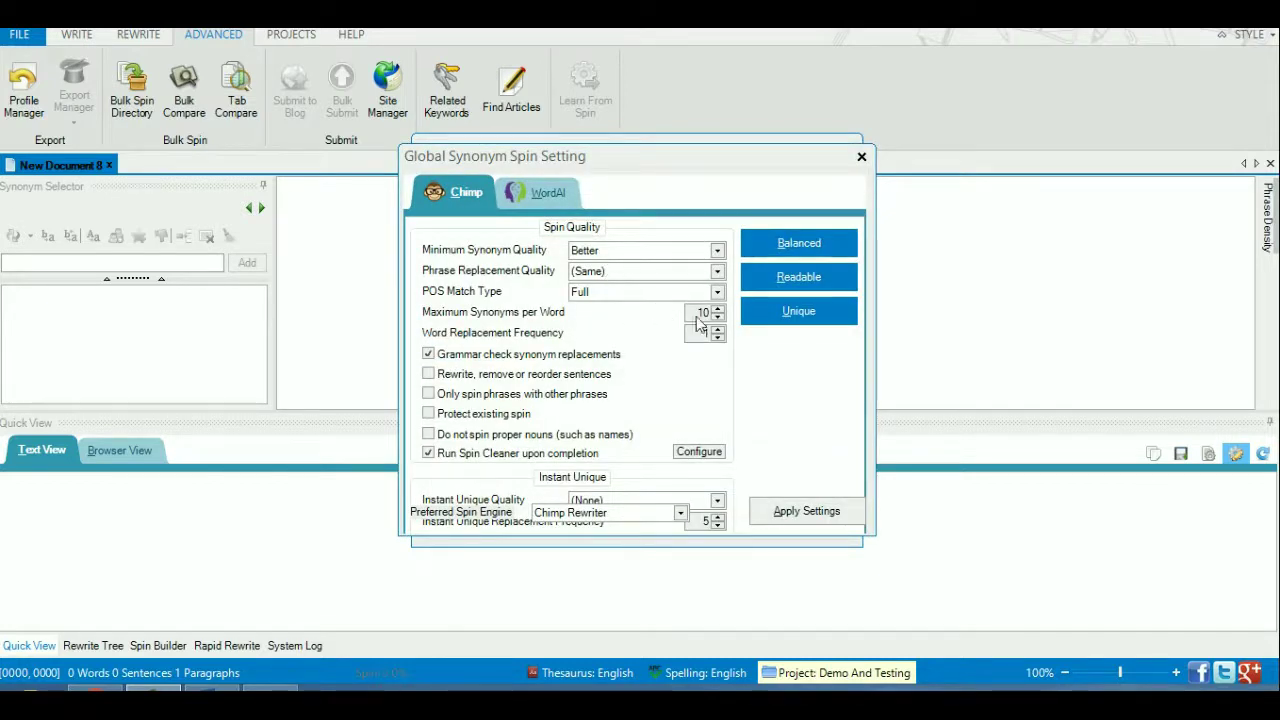
left_click(798, 311)
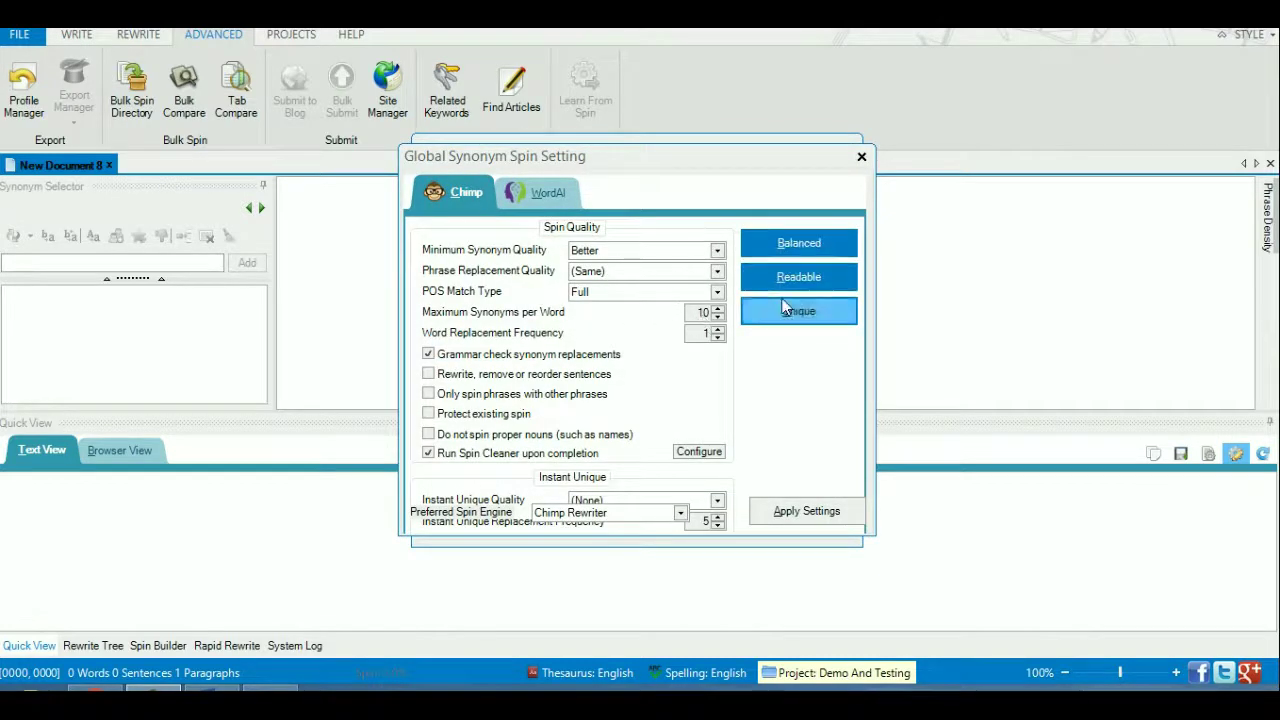
left_click(489, 378)
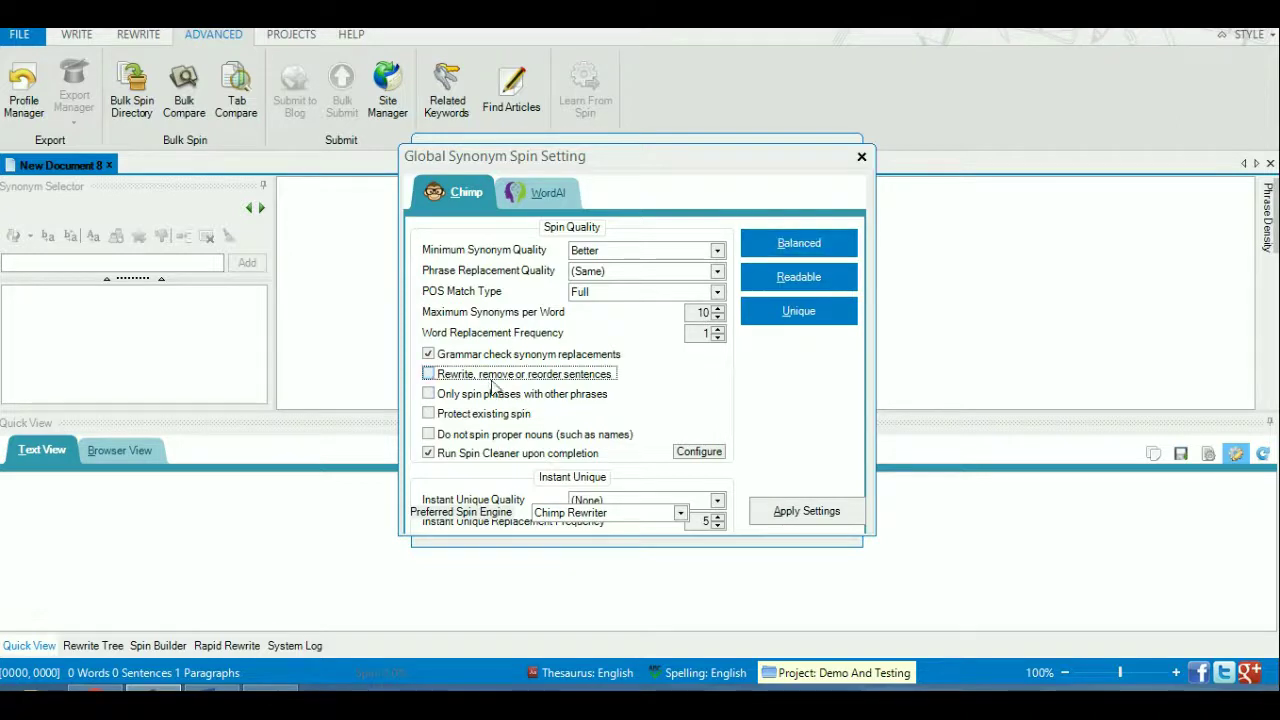
left_click(787, 515)
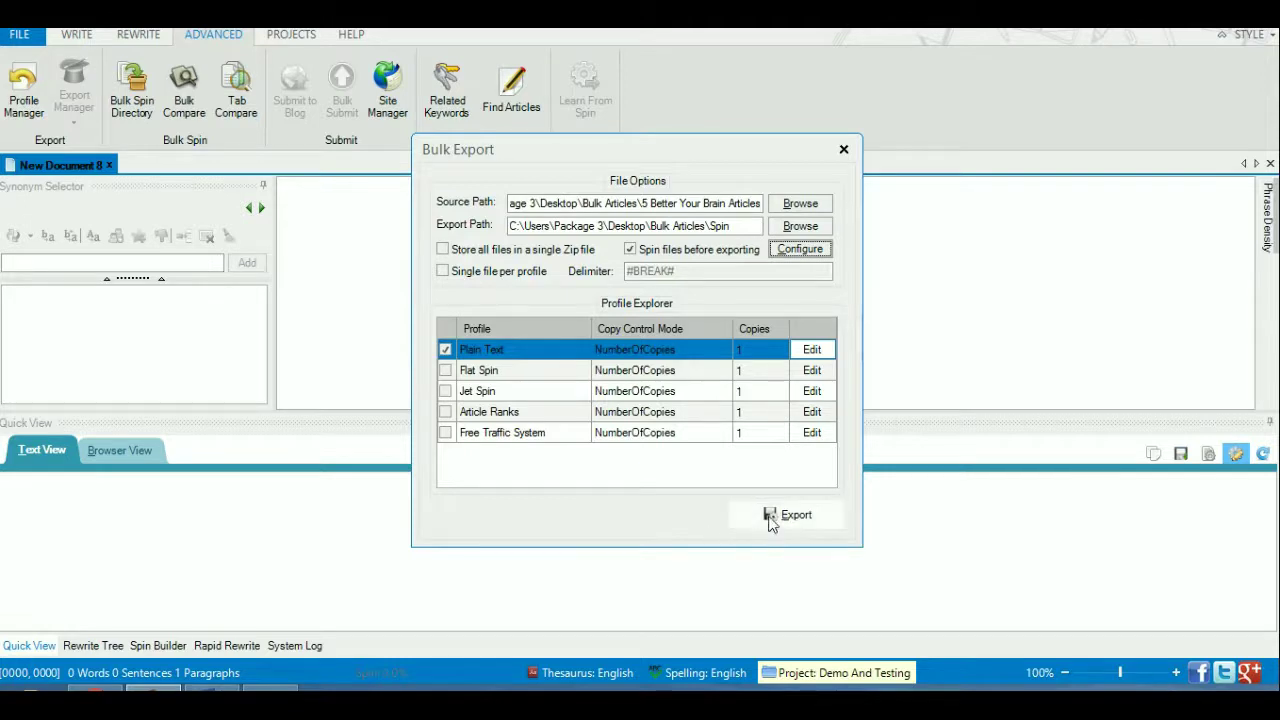
Step: Run the bulk export of five spun articles into Spin and acknowledge Export Complete
left_click(771, 522)
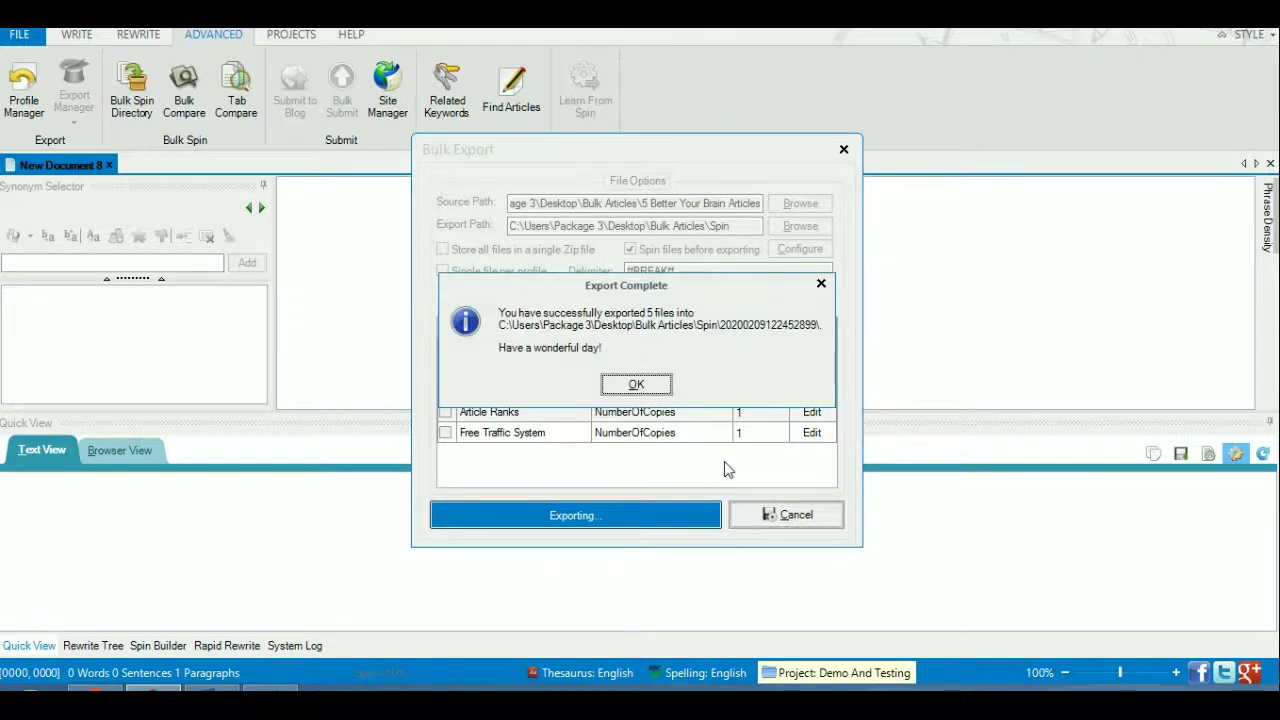
left_click(654, 392)
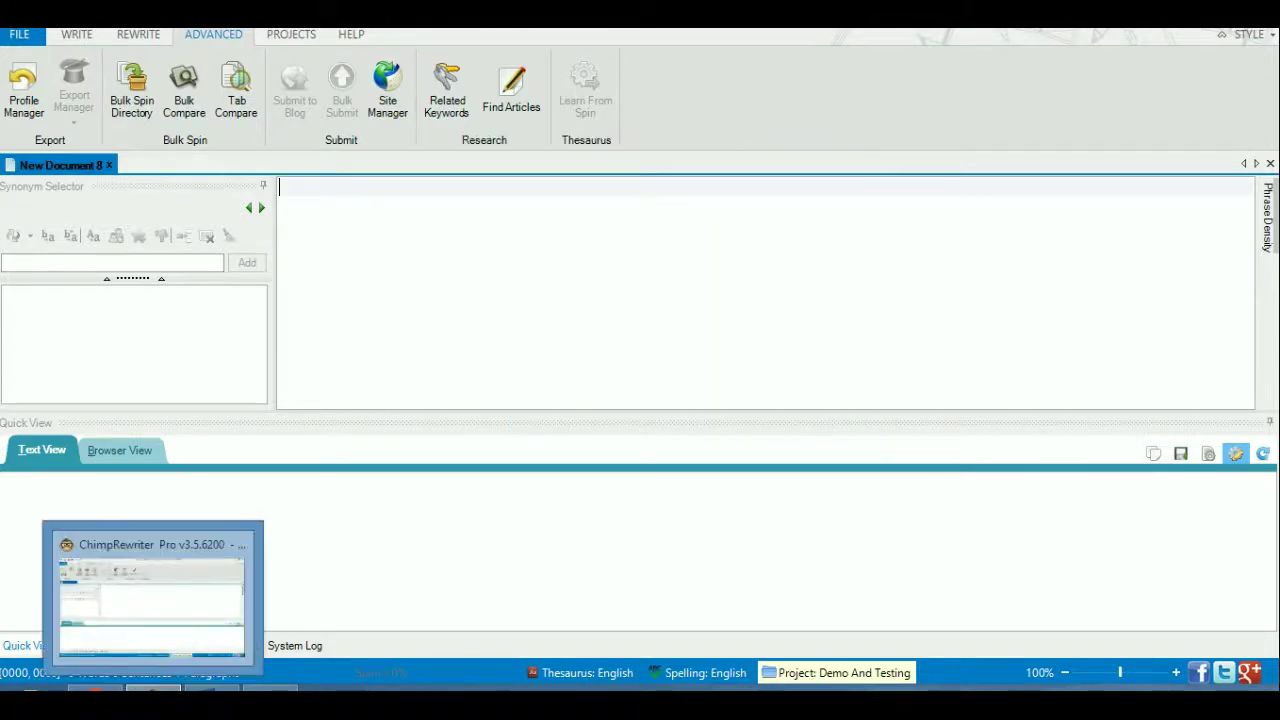
Step: Minimize Chimp Rewriter and browse to the dated export folder under Bulk Articles > Spin
left_click(153, 690)
double_click(24, 322)
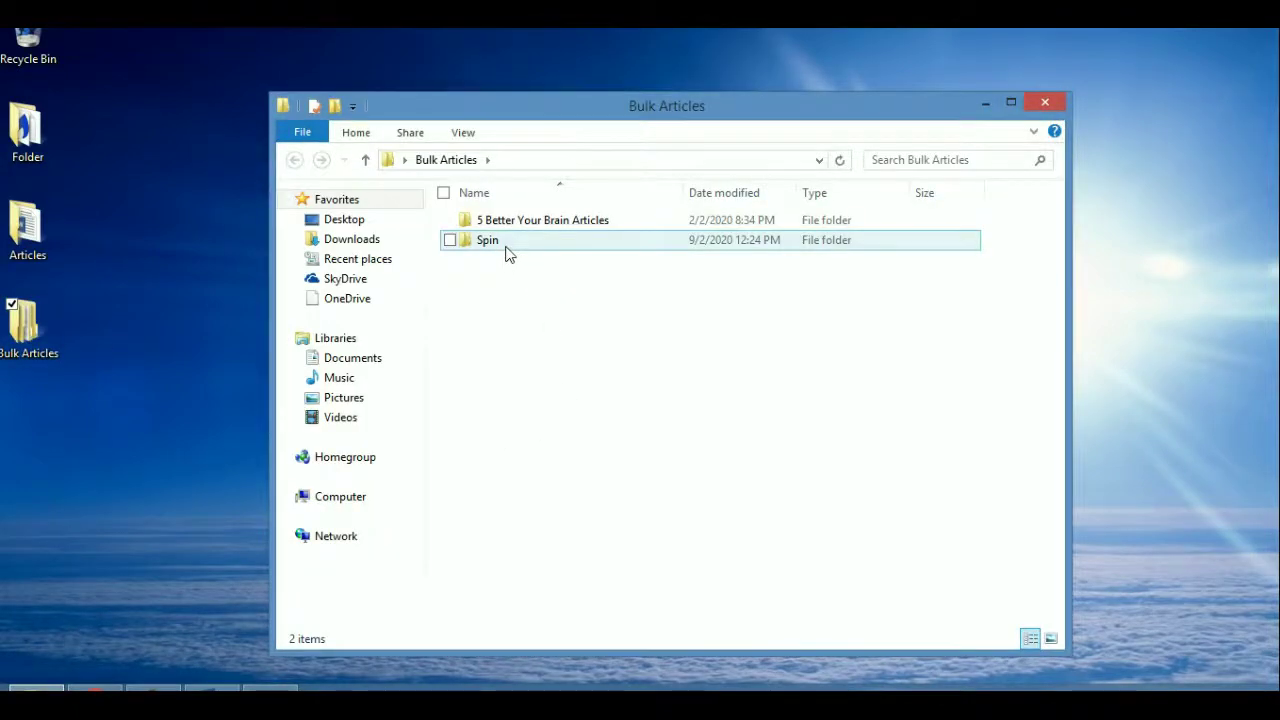
double_click(508, 248)
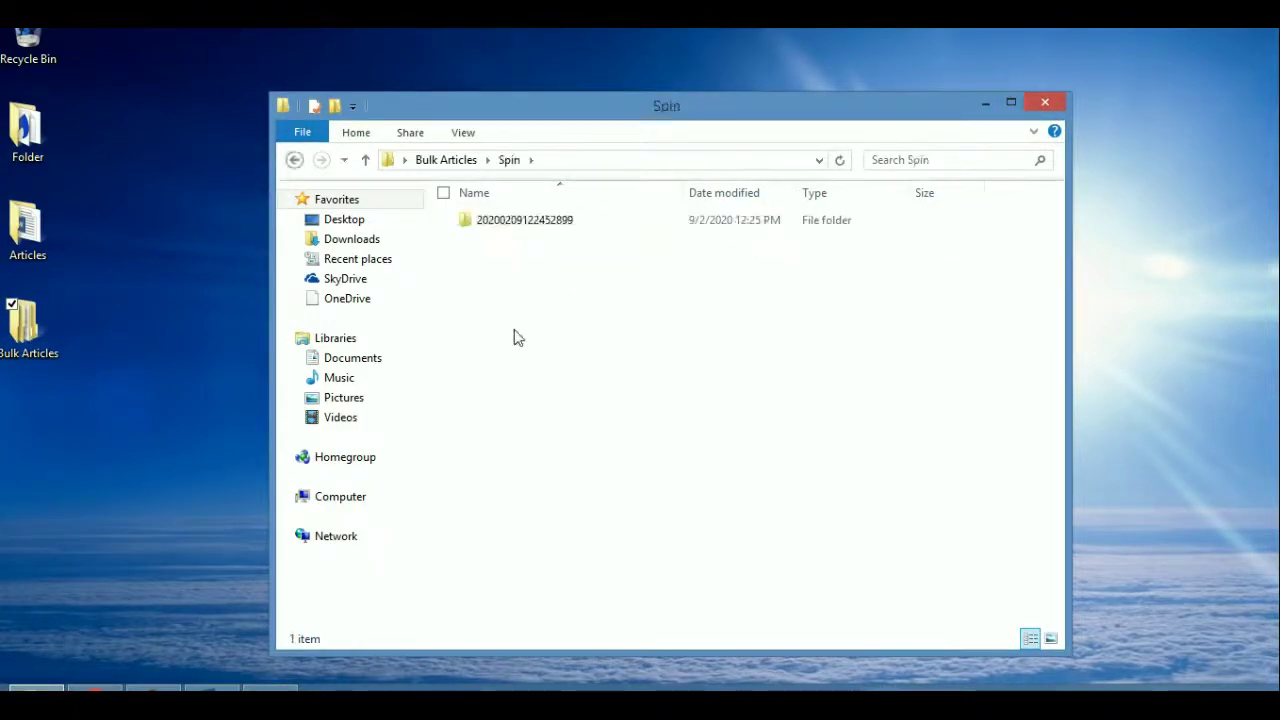
double_click(530, 222)
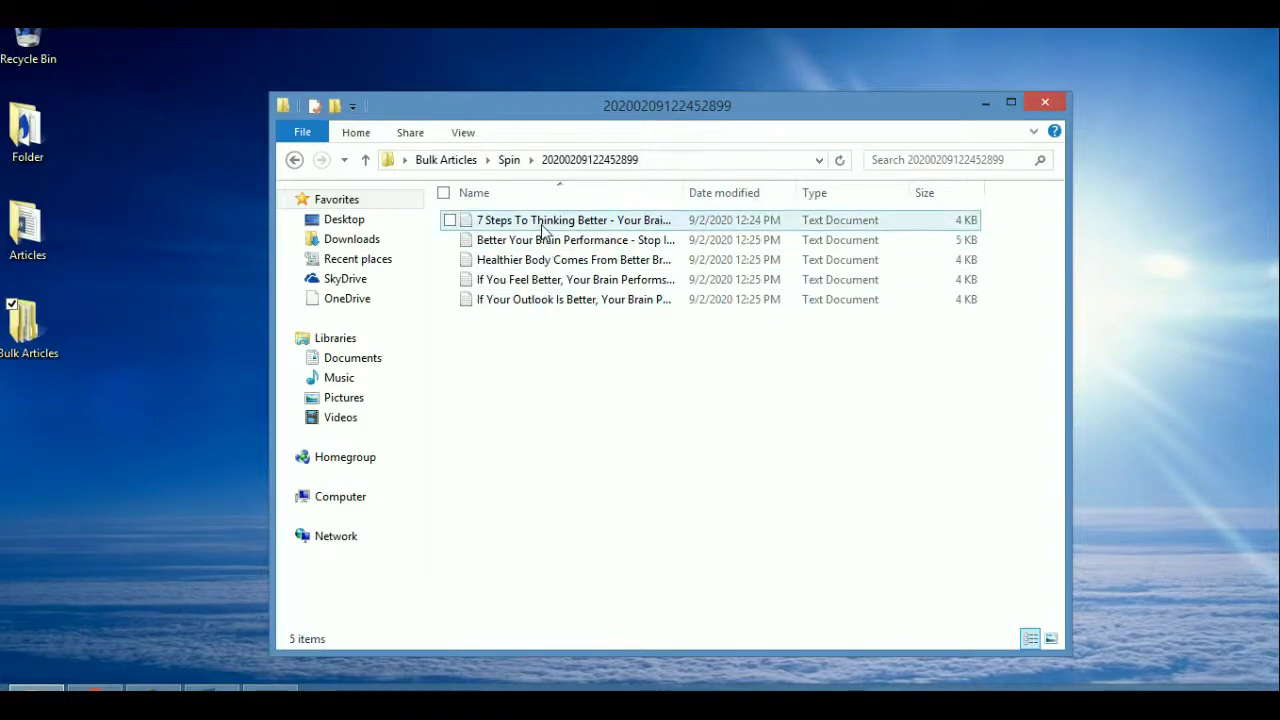
Step: View the '7 Steps To Thinking Better' and 'If Your Outlook Is Better' articles in Notepad, then close them
double_click(542, 224)
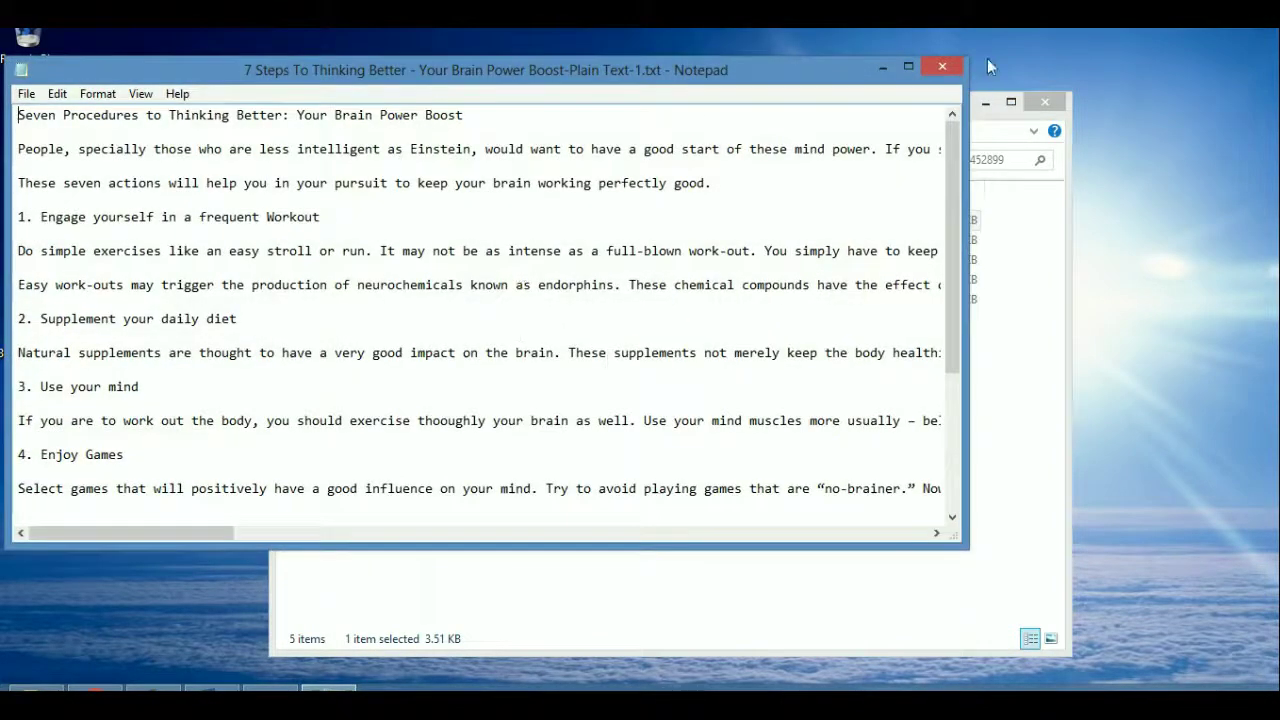
left_click(957, 68)
double_click(634, 302)
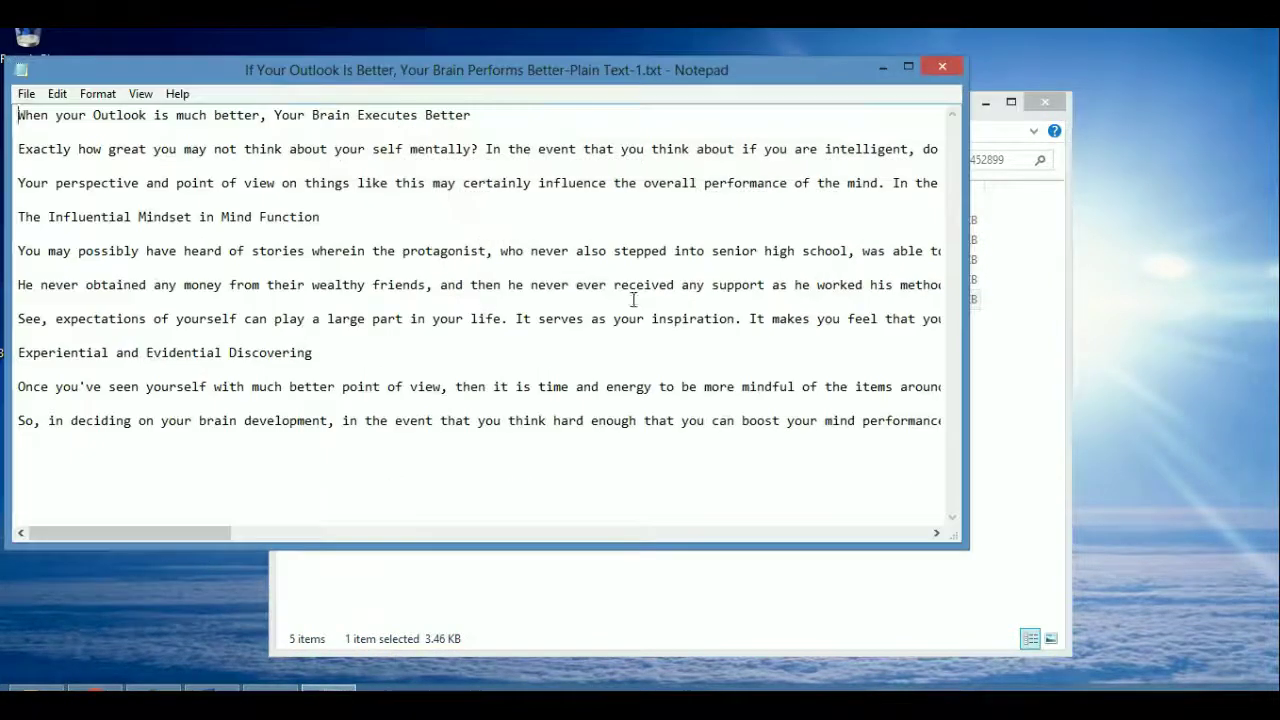
left_click(941, 68)
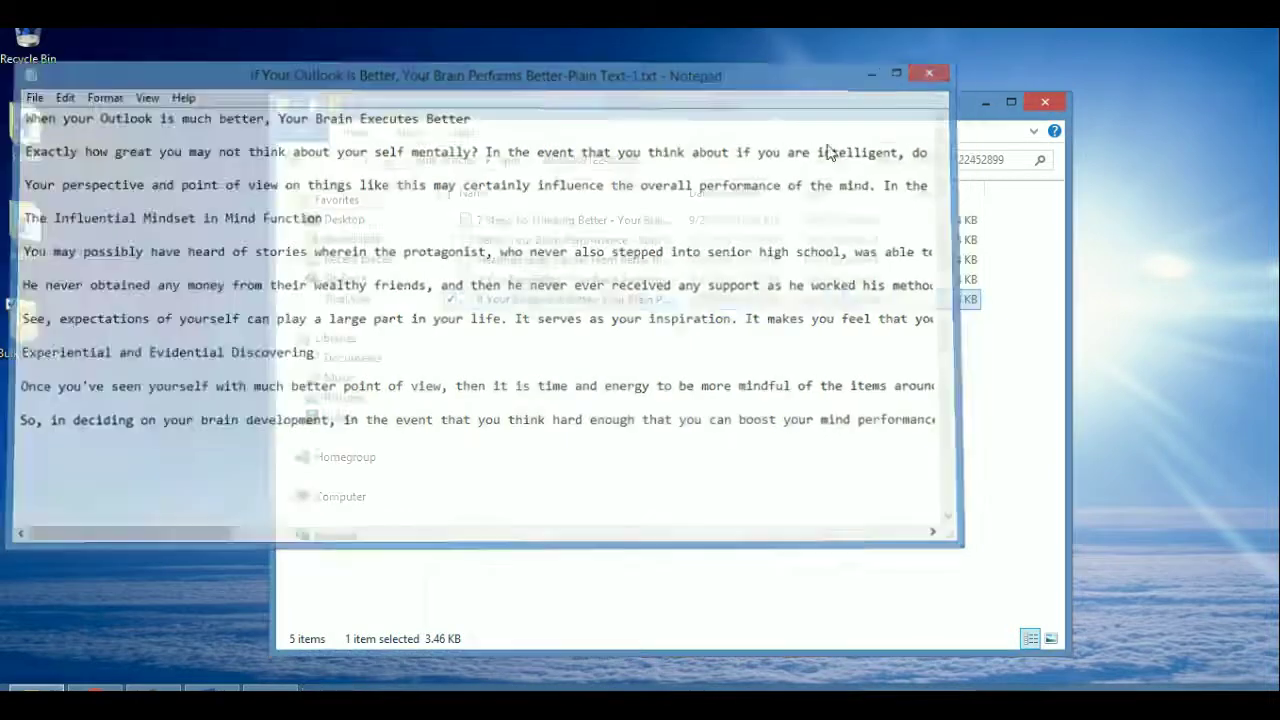
Step: Go up two levels to the Bulk Articles folder with nothing selected
left_click(508, 330)
left_click(365, 160)
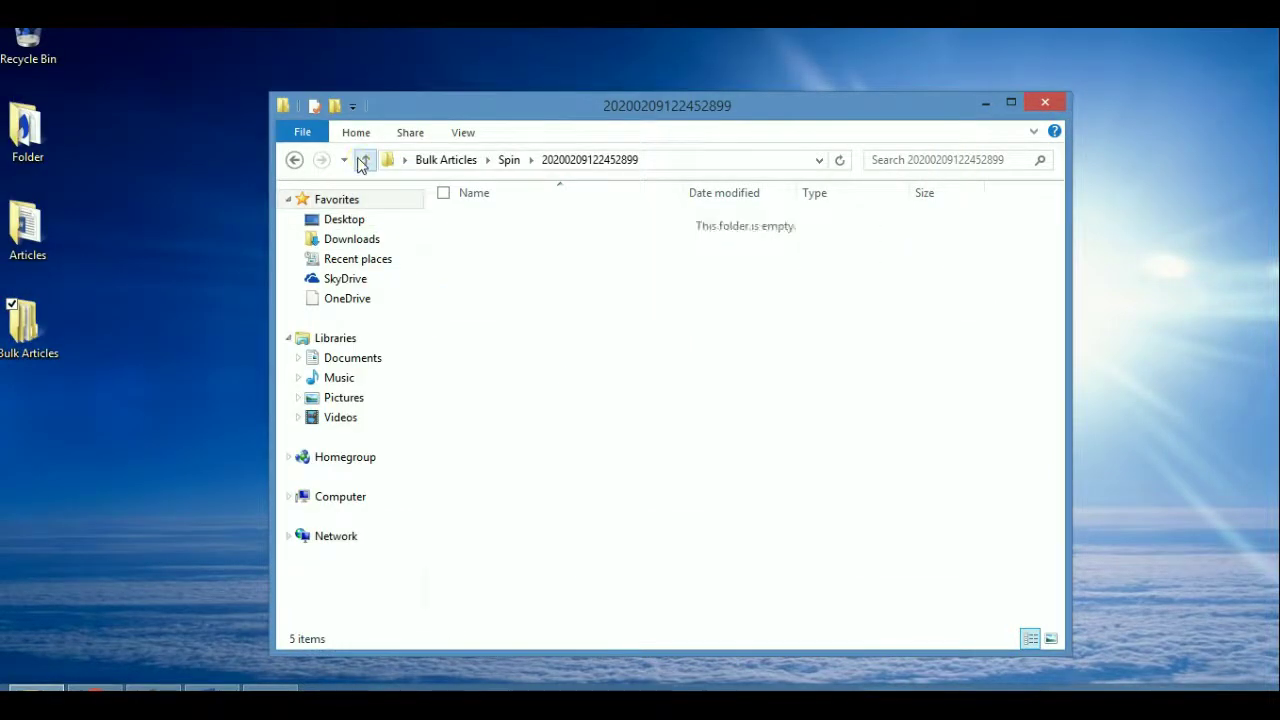
left_click(365, 160)
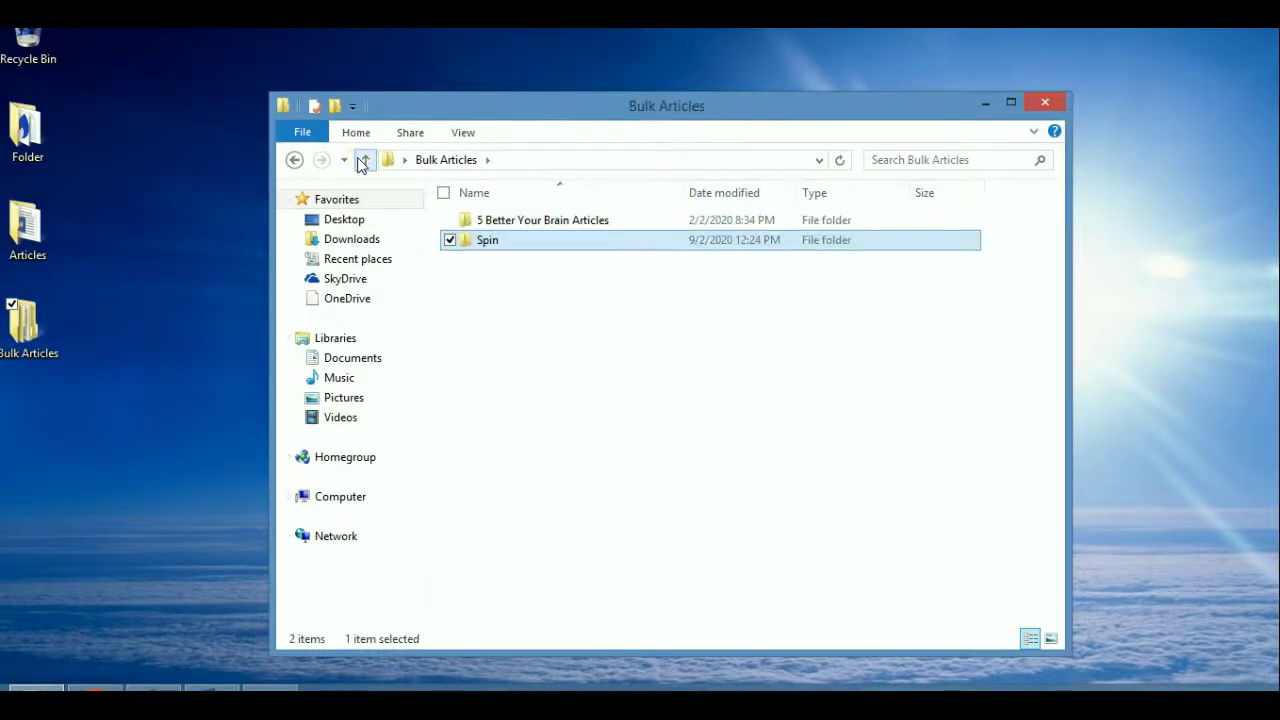
left_click(648, 467)
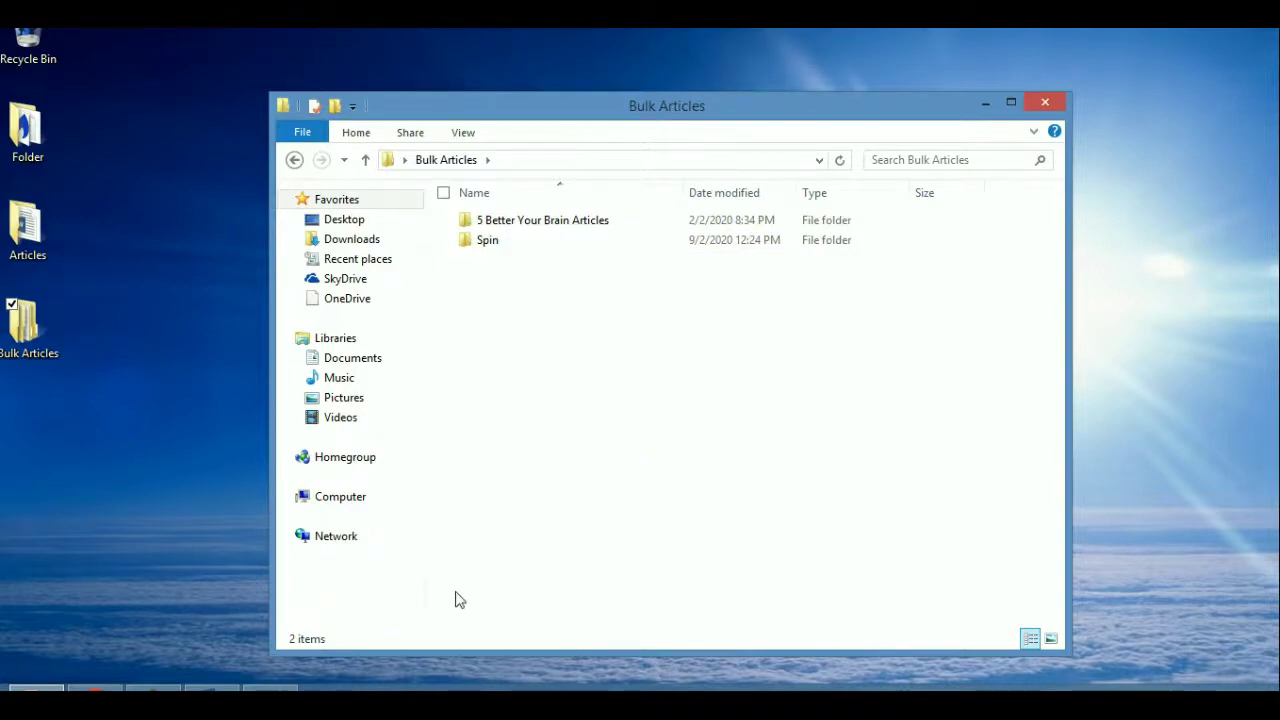
left_click(270, 688)
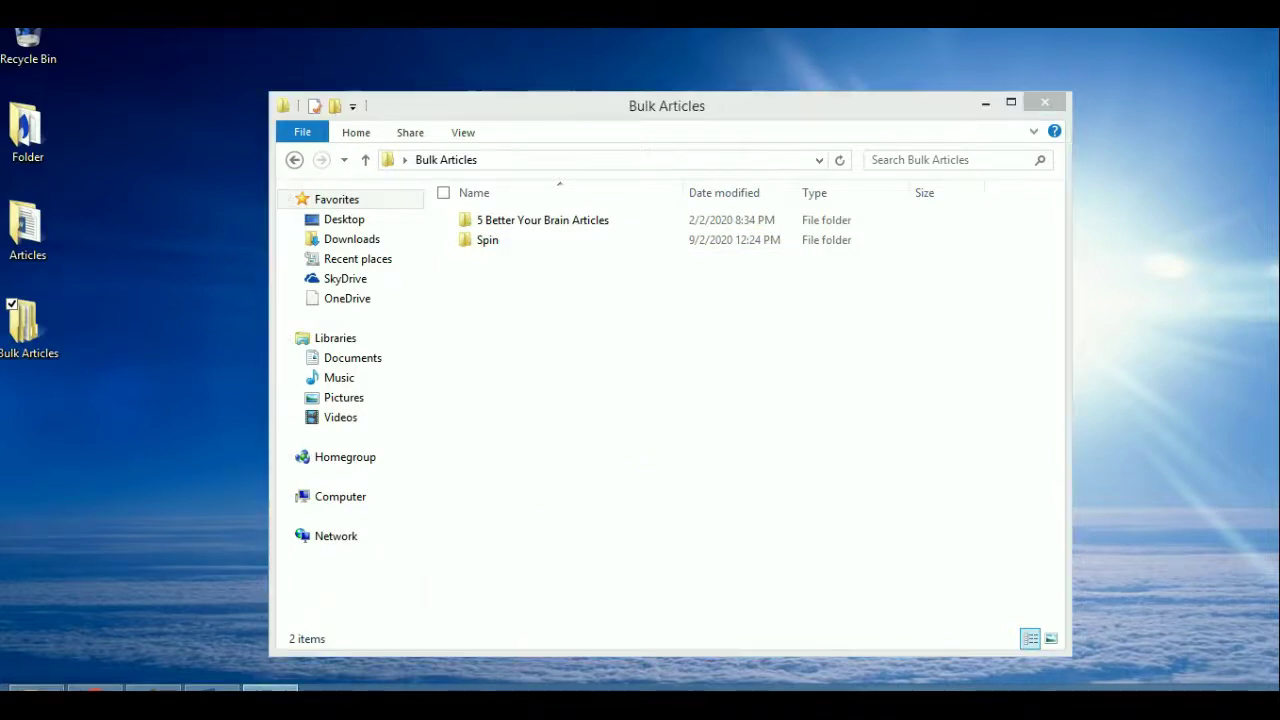